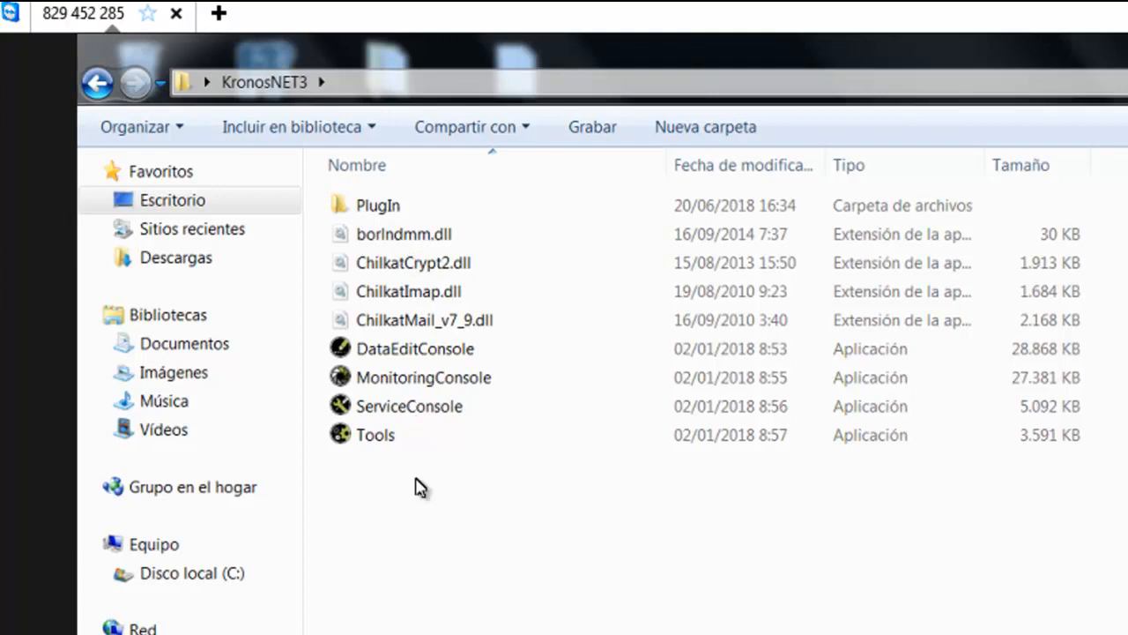
# Step: Examine the Config_*.ocx ActiveX controls inside the PlugIn folder and return to the KronosNET3 folder
pyautogui.click(387, 213)
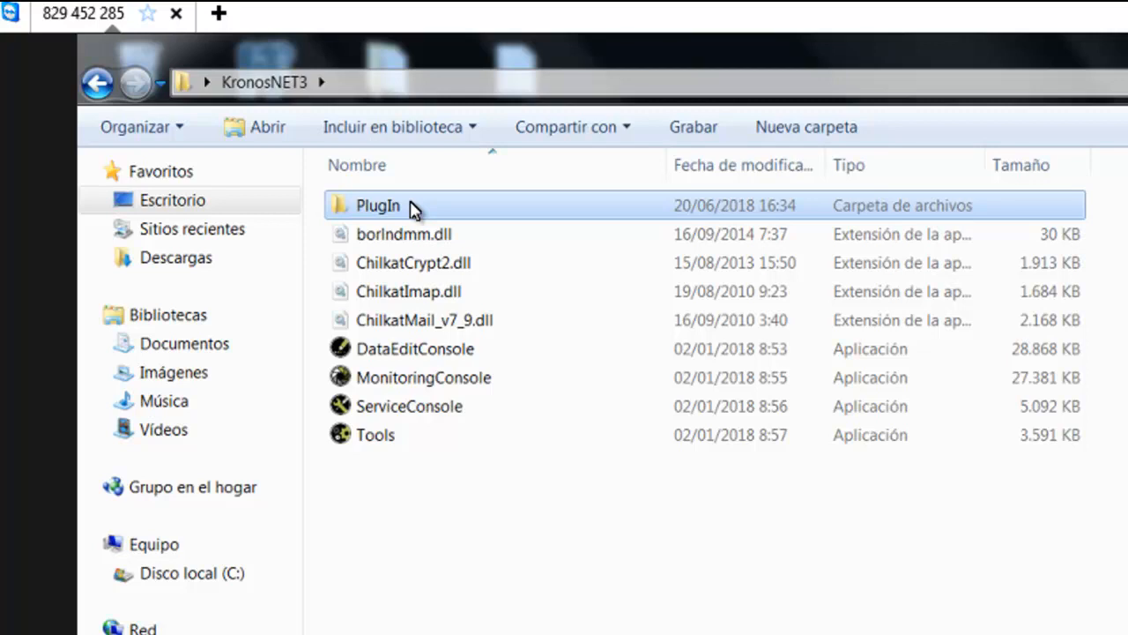
pyautogui.doubleClick(414, 208)
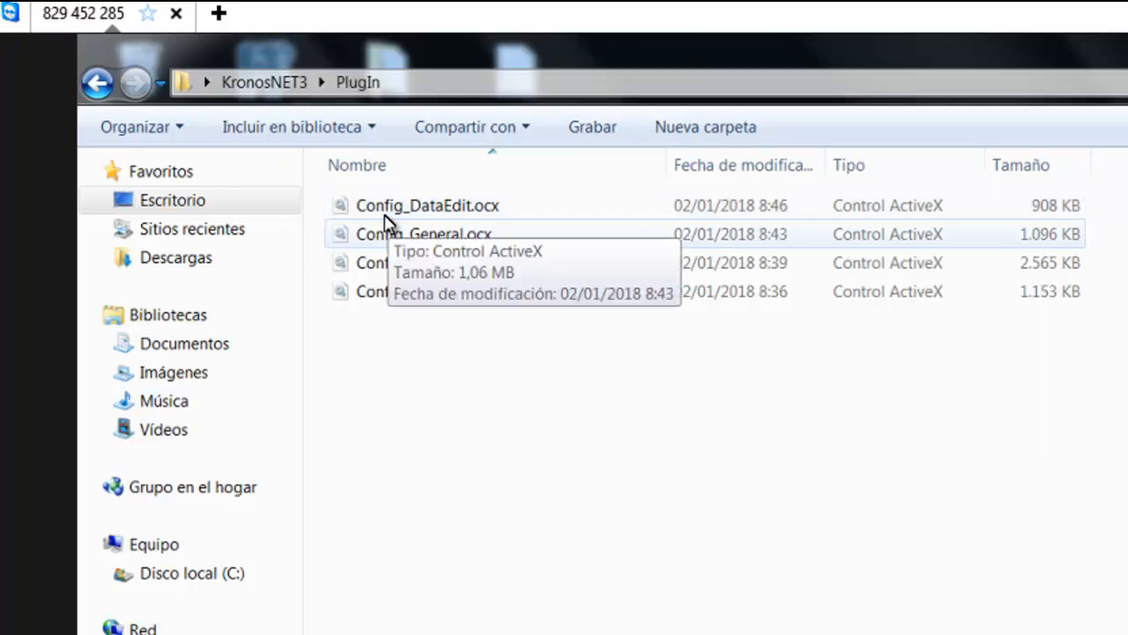
pyautogui.click(386, 212)
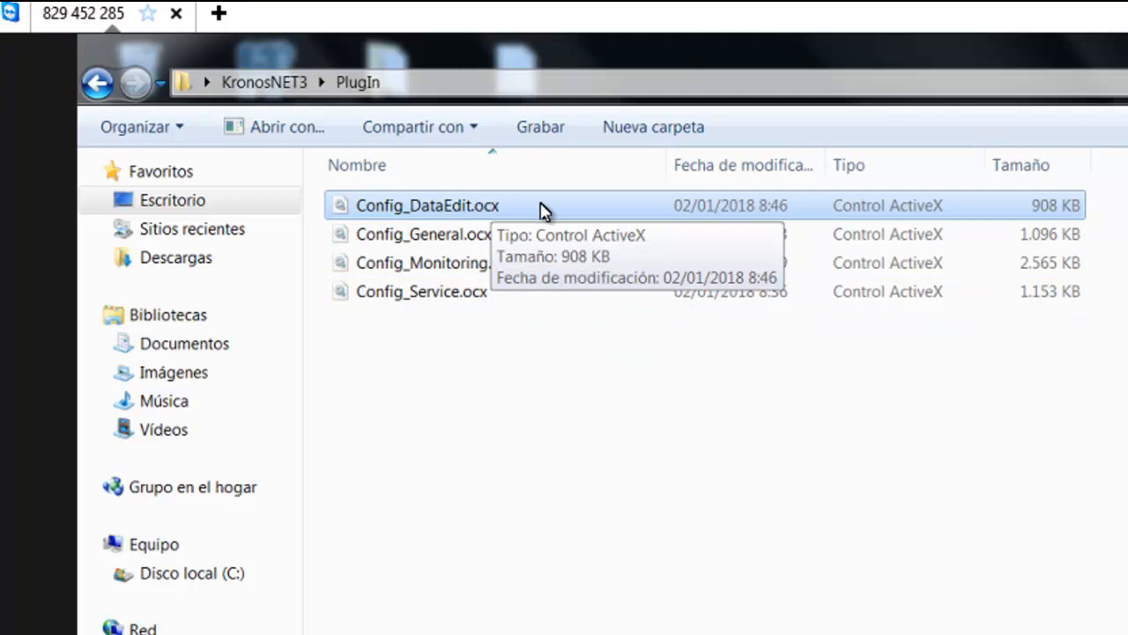
pyautogui.click(467, 283)
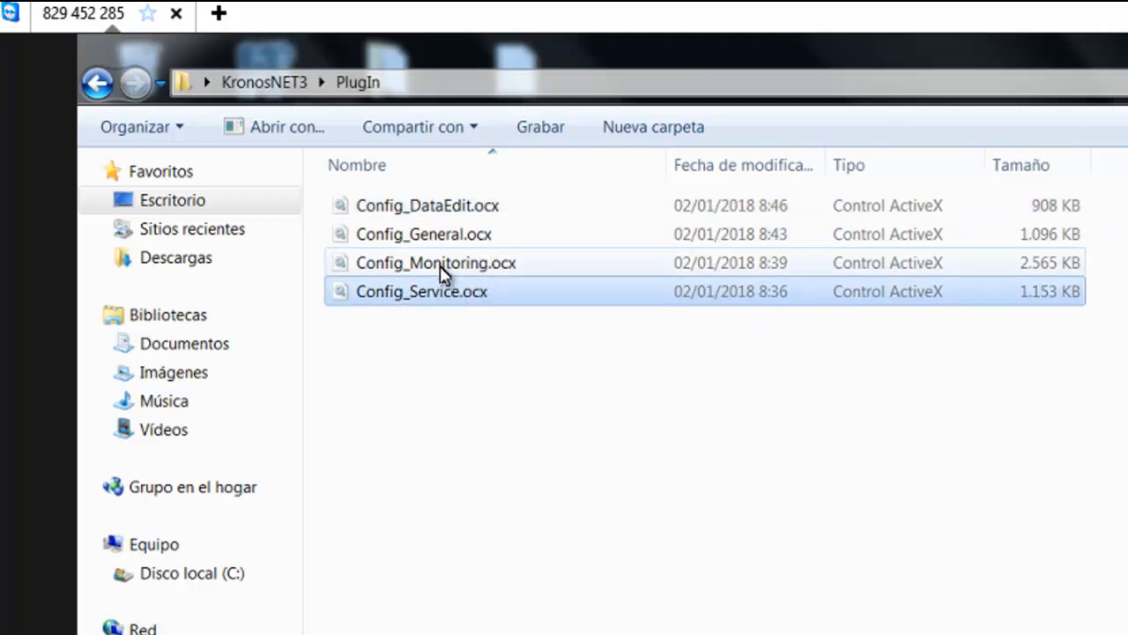
pyautogui.click(443, 268)
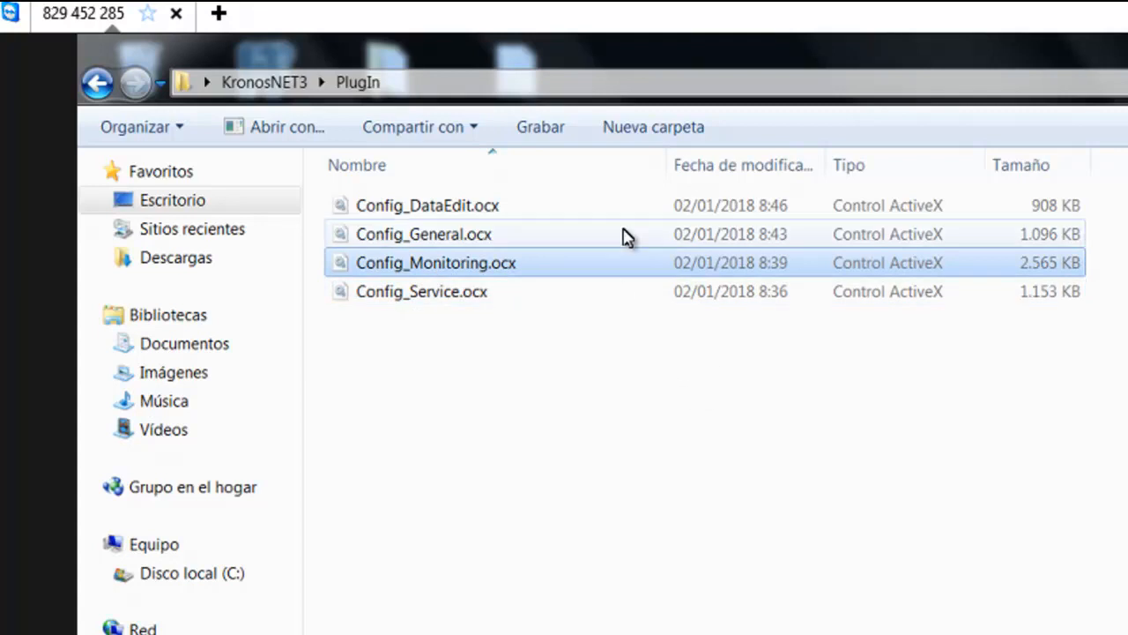
pyautogui.click(461, 237)
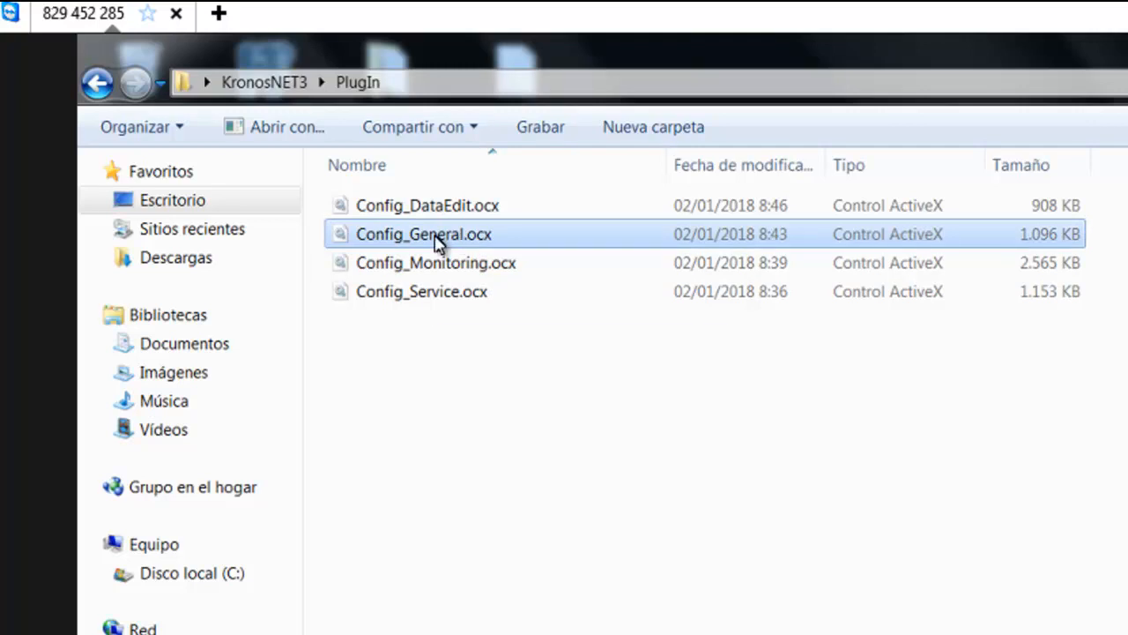
pyautogui.click(98, 84)
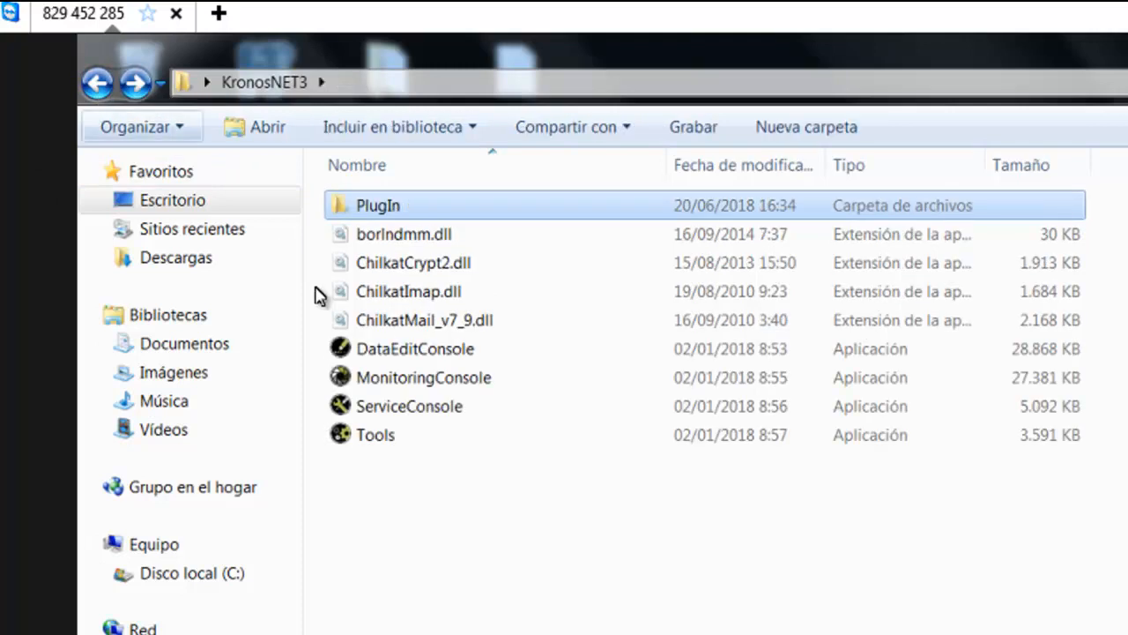
# Step: Examine the borlndmm and Chilkat DLL files in the KronosNET3 folder
pyautogui.click(367, 236)
pyautogui.click(368, 322)
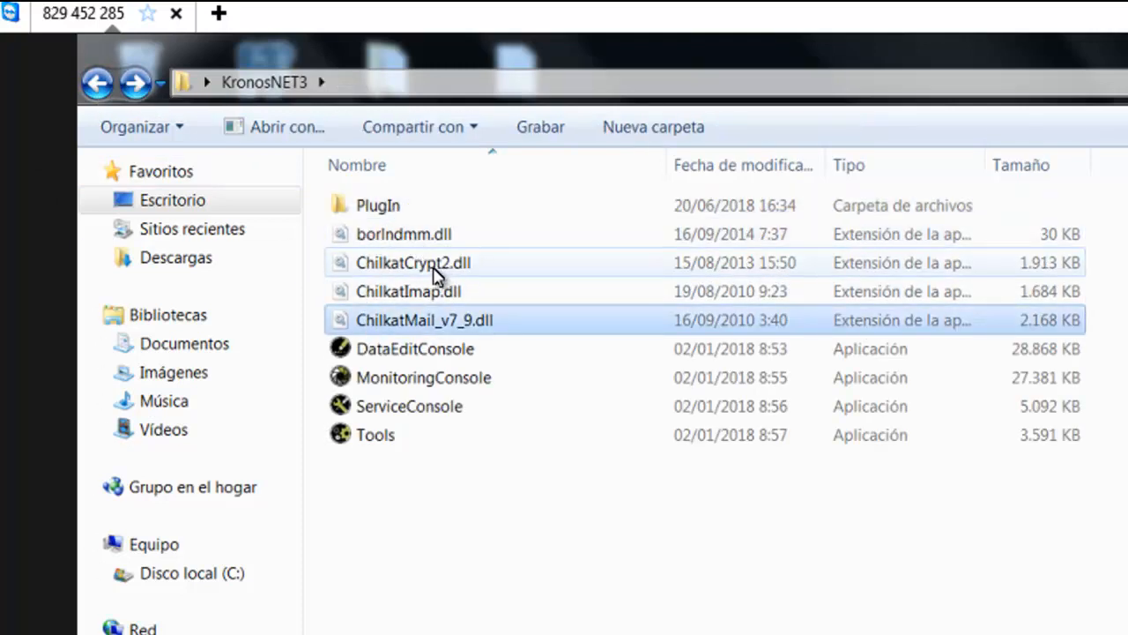
pyautogui.click(424, 298)
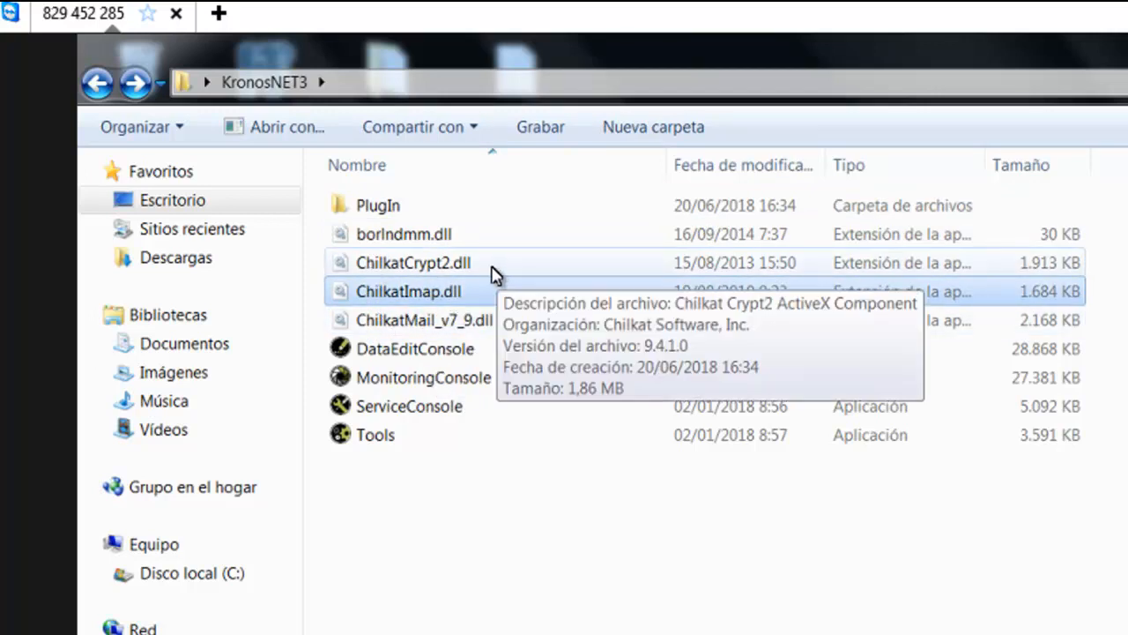
pyautogui.click(533, 242)
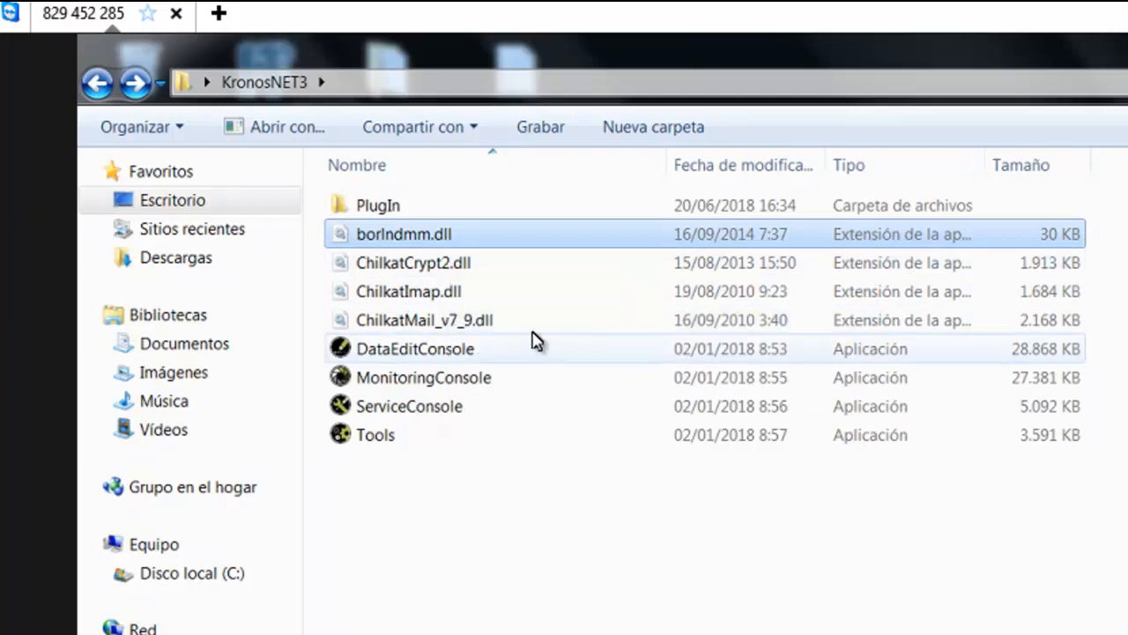
pyautogui.click(496, 326)
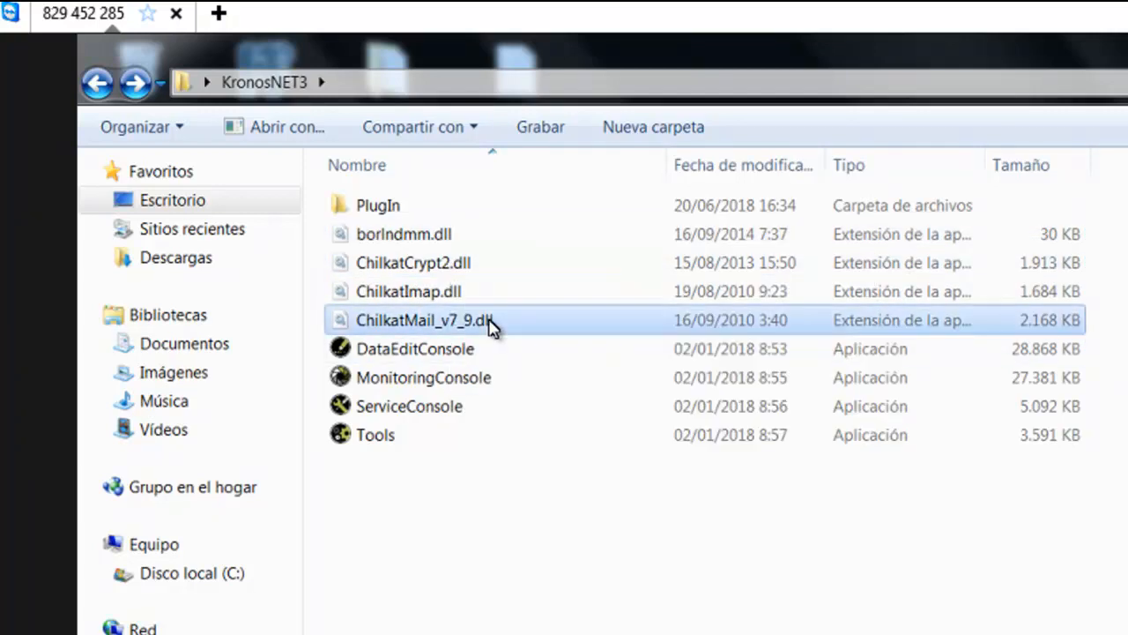
# Step: Examine the DataEditConsole, MonitoringConsole, ServiceConsole and Tools applications in the KronosNET3 folder
pyautogui.click(388, 357)
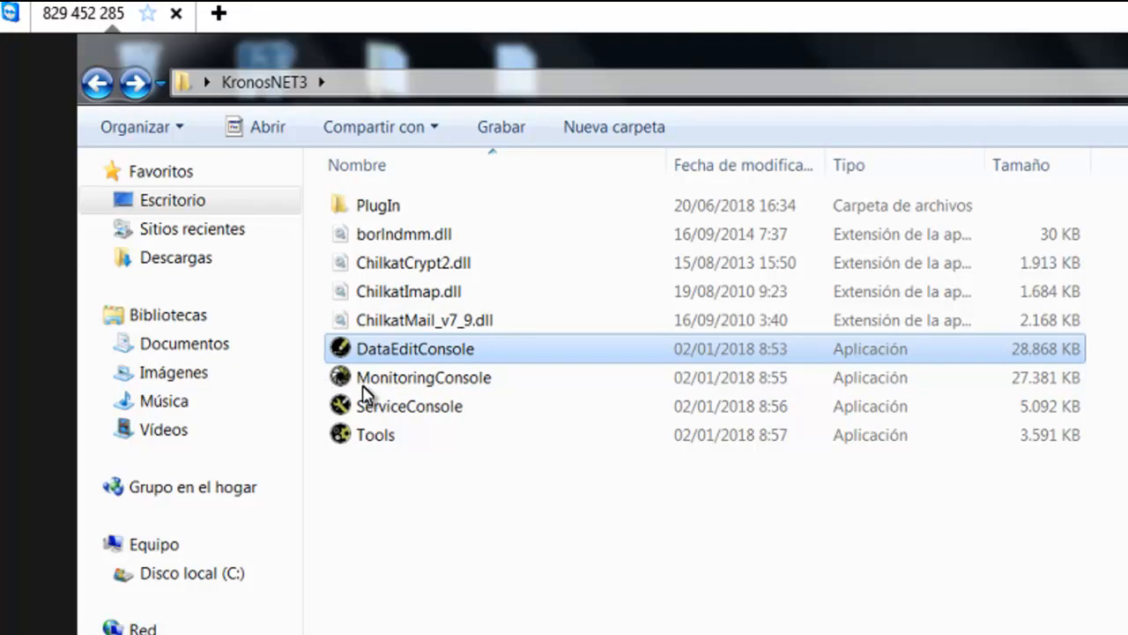
pyautogui.click(441, 379)
pyautogui.click(403, 407)
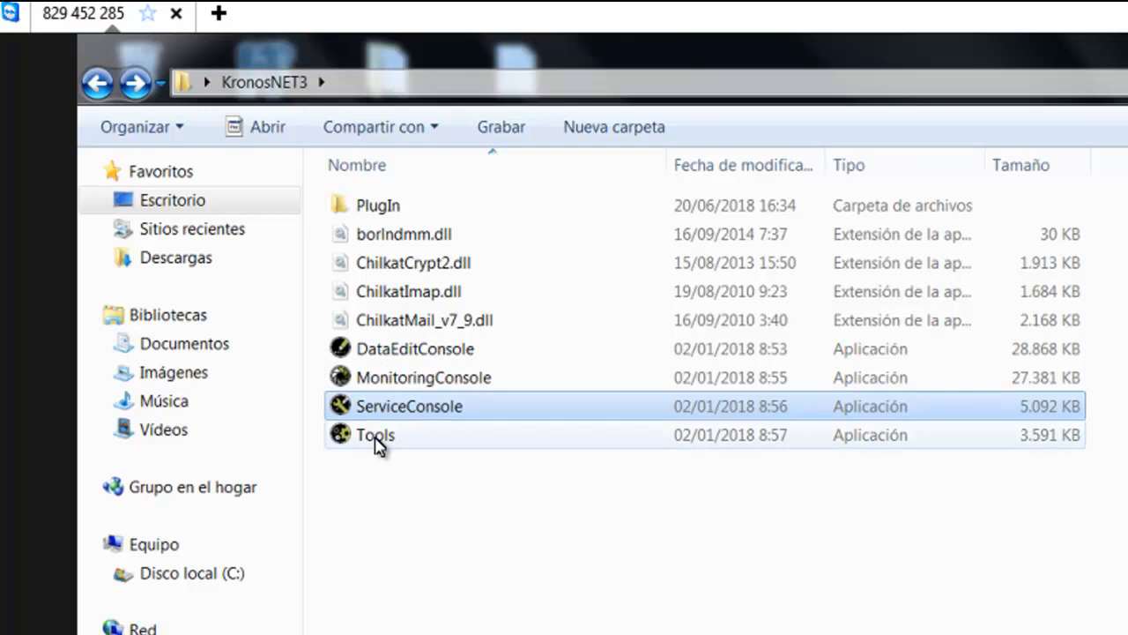
pyautogui.moveTo(377, 445)
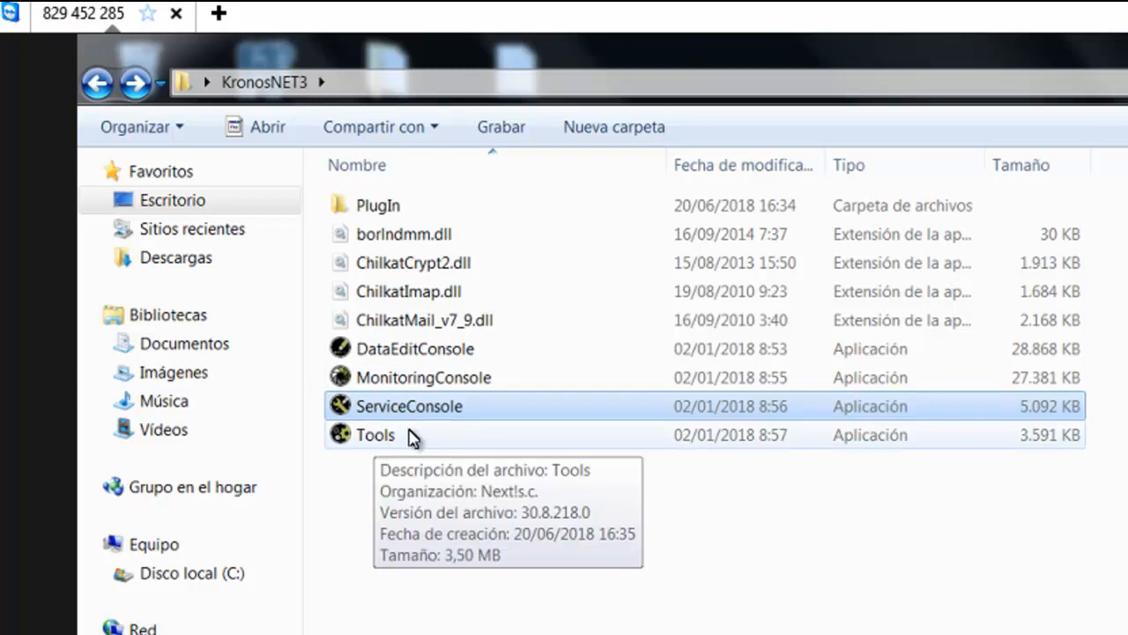
pyautogui.click(408, 436)
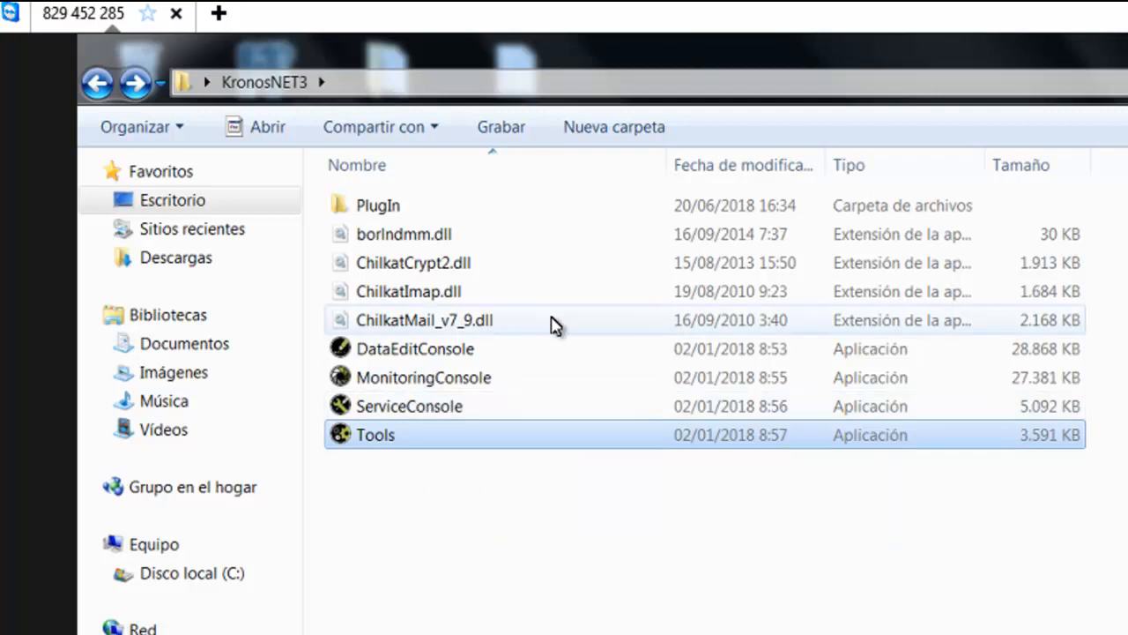
pyautogui.moveTo(555, 326)
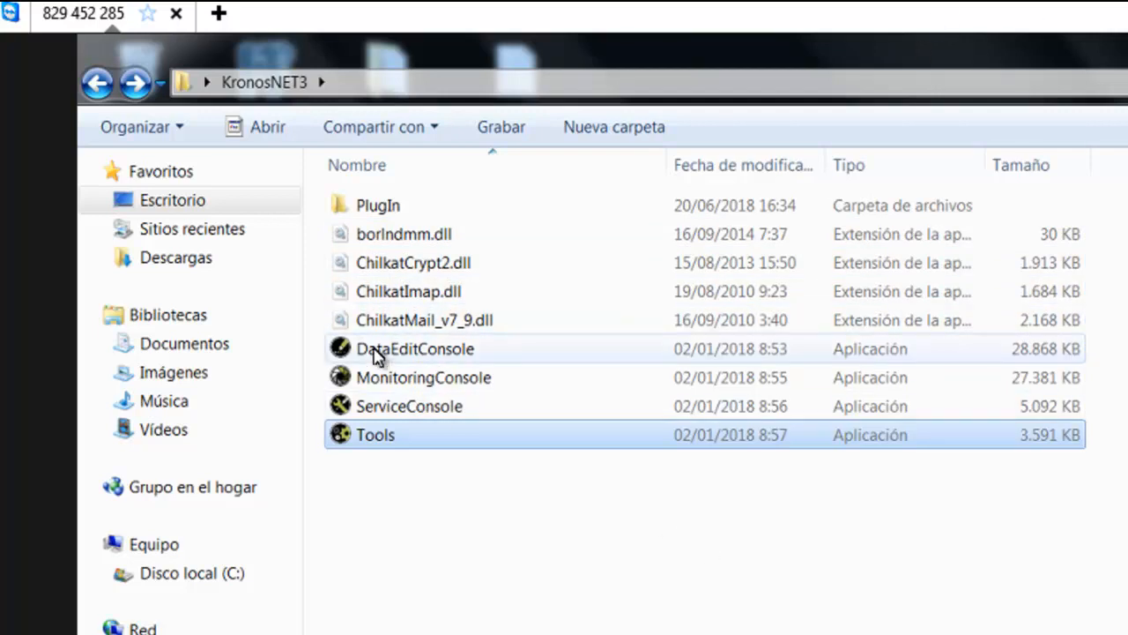
pyautogui.moveTo(377, 352)
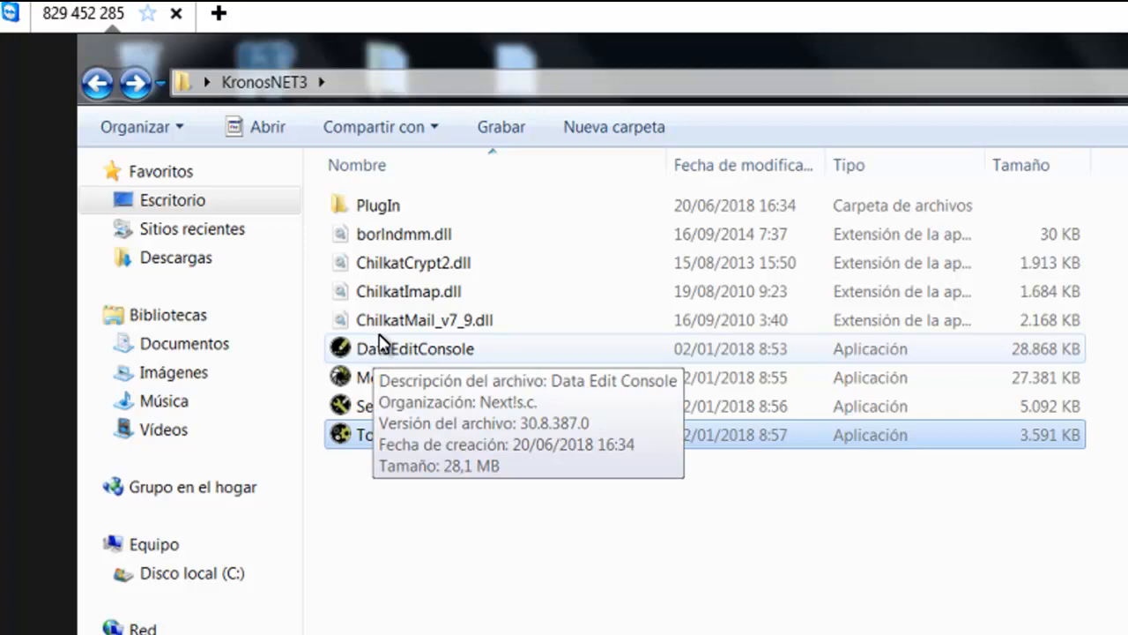
pyautogui.moveTo(389, 265)
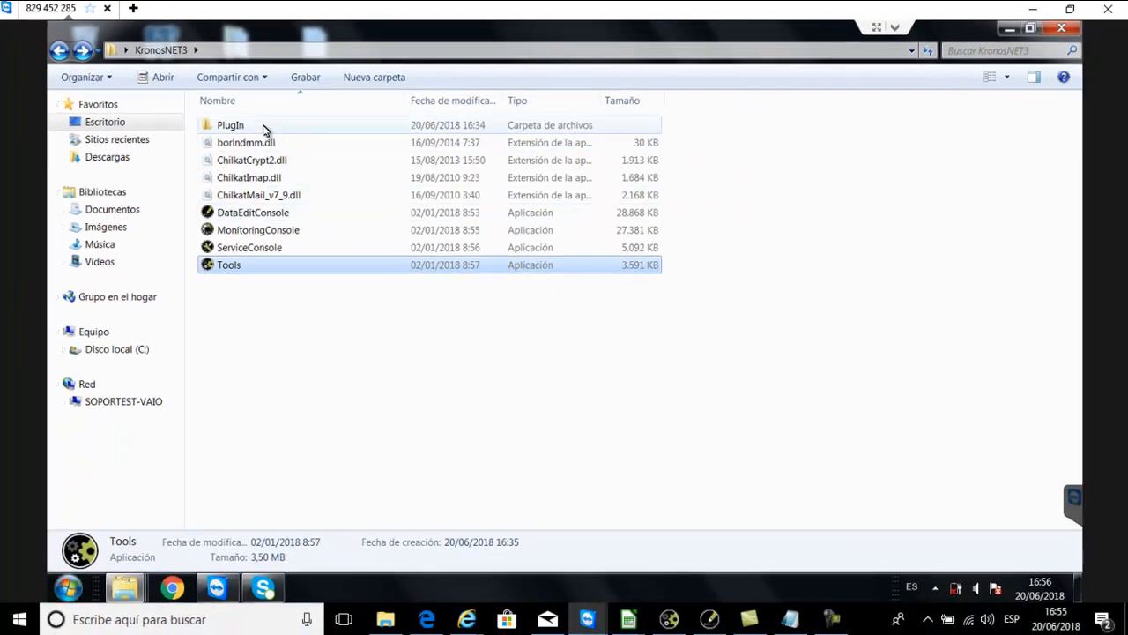
# Step: Copy the whole contents of the KronosNET3 folder, from the PlugIn folder through the Tools application
pyautogui.click(262, 130)
pyautogui.keyDown('shift'); pyautogui.click(253, 266); pyautogui.keyUp('shift')
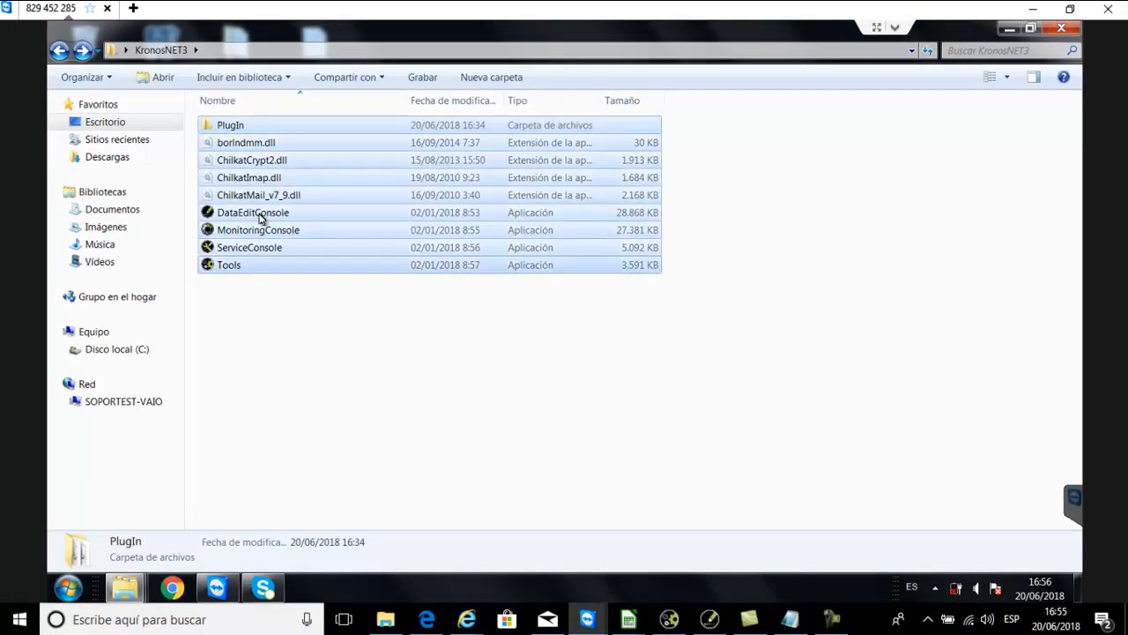
pyautogui.rightClick(264, 179)
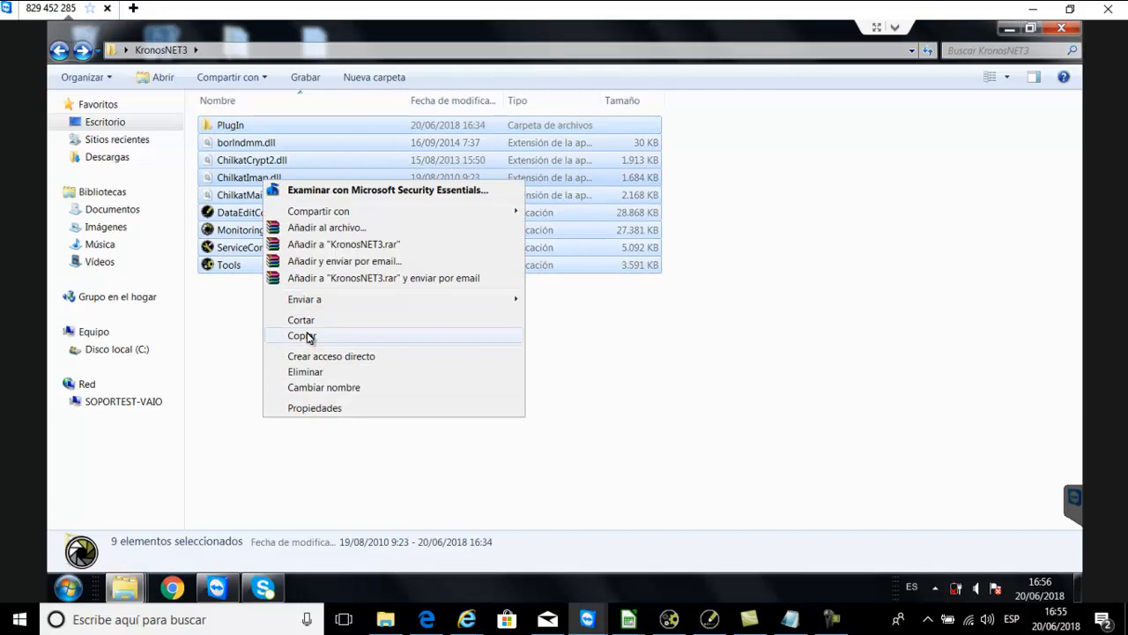
pyautogui.click(306, 336)
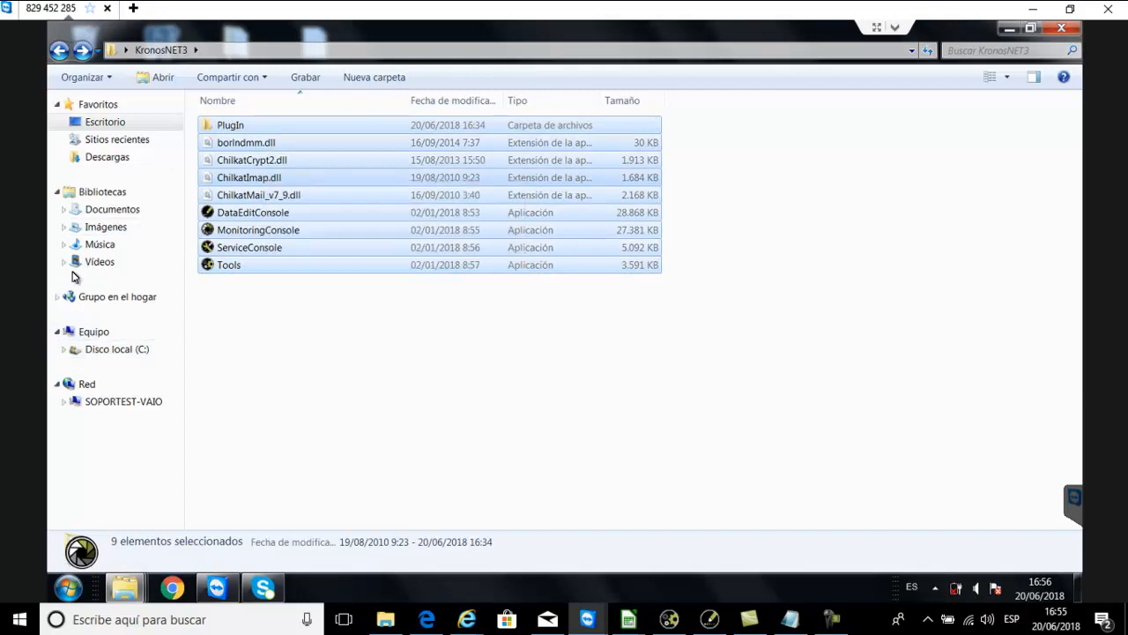
# Step: Create a new folder named KronosNET3 in the root of local disk C:
pyautogui.click(123, 350)
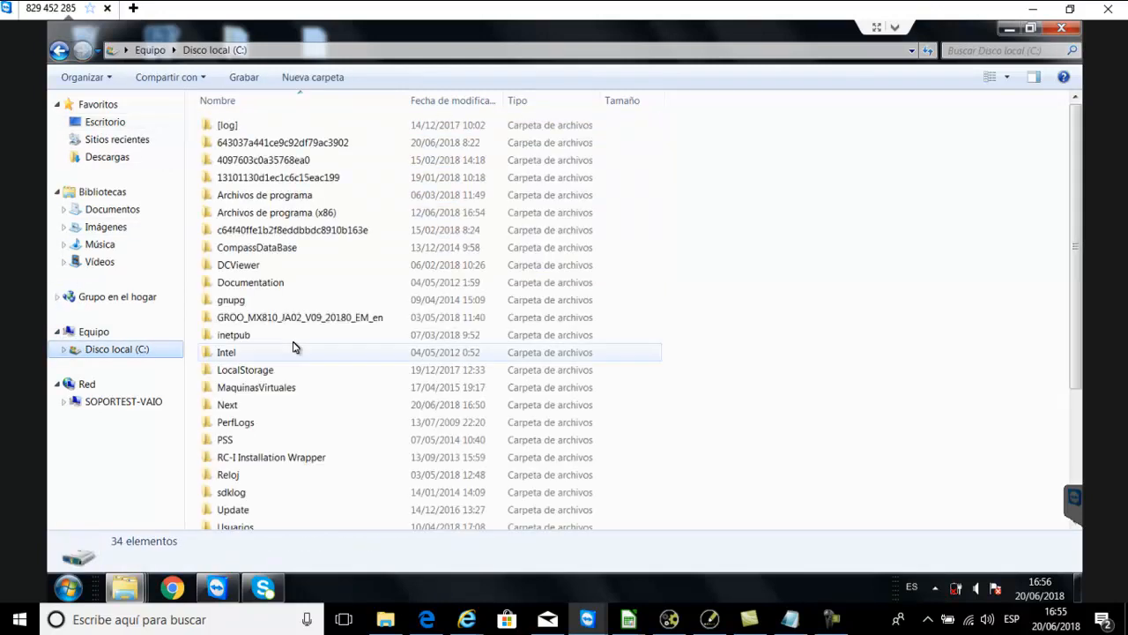
pyautogui.rightClick(670, 281)
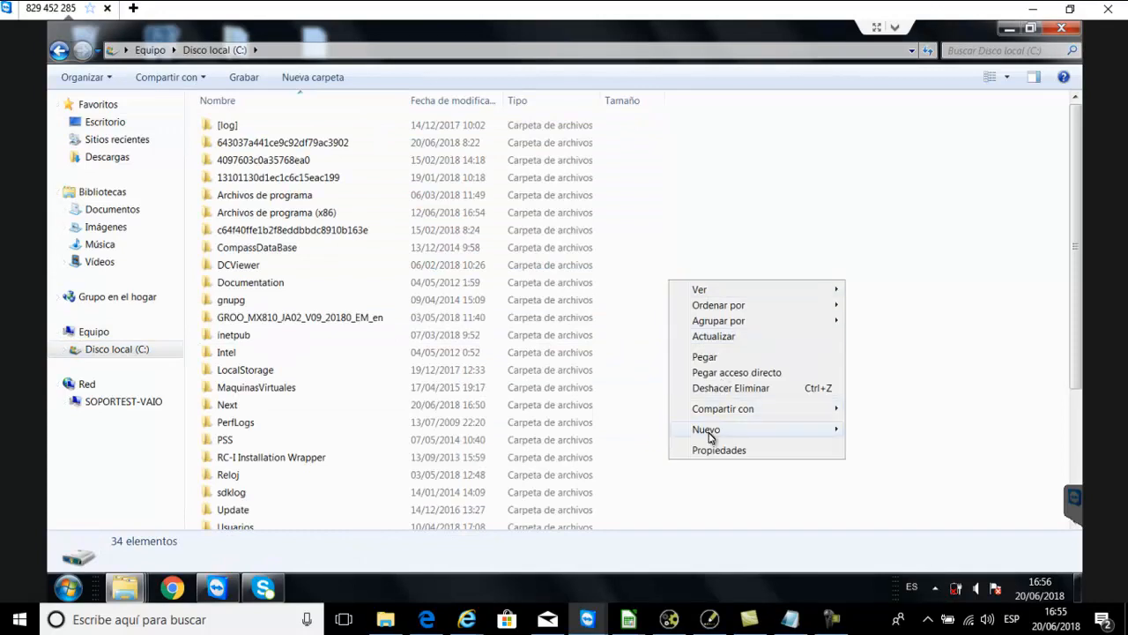
pyautogui.moveTo(835, 429)
pyautogui.click(881, 430)
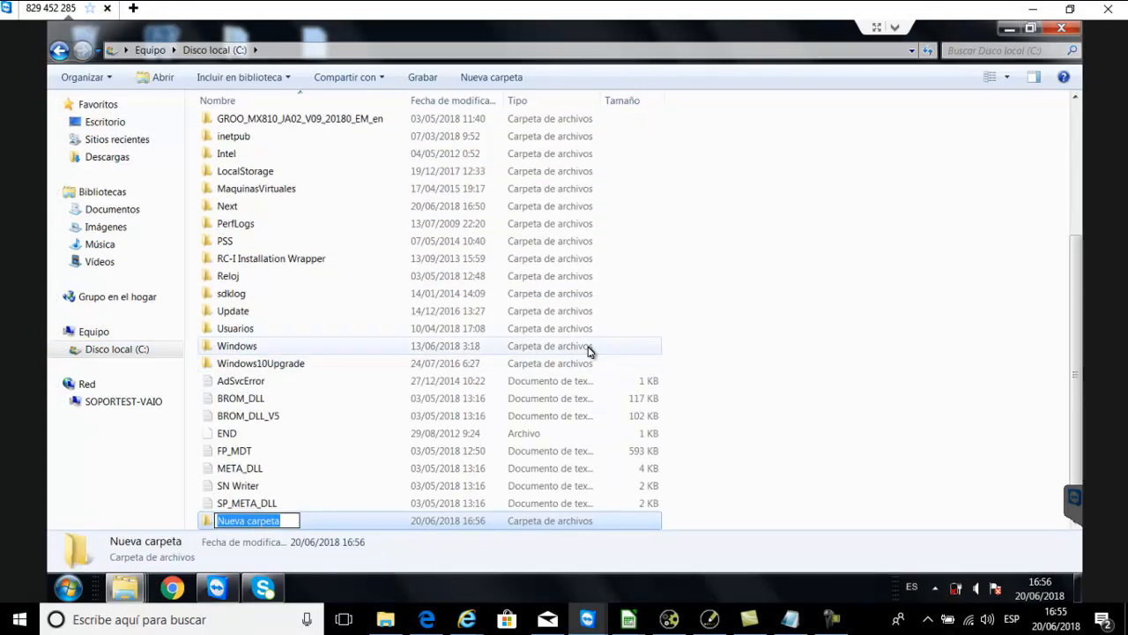
pyautogui.write('KronosNET3')
pyautogui.press('capslock')
pyautogui.click(415, 546)
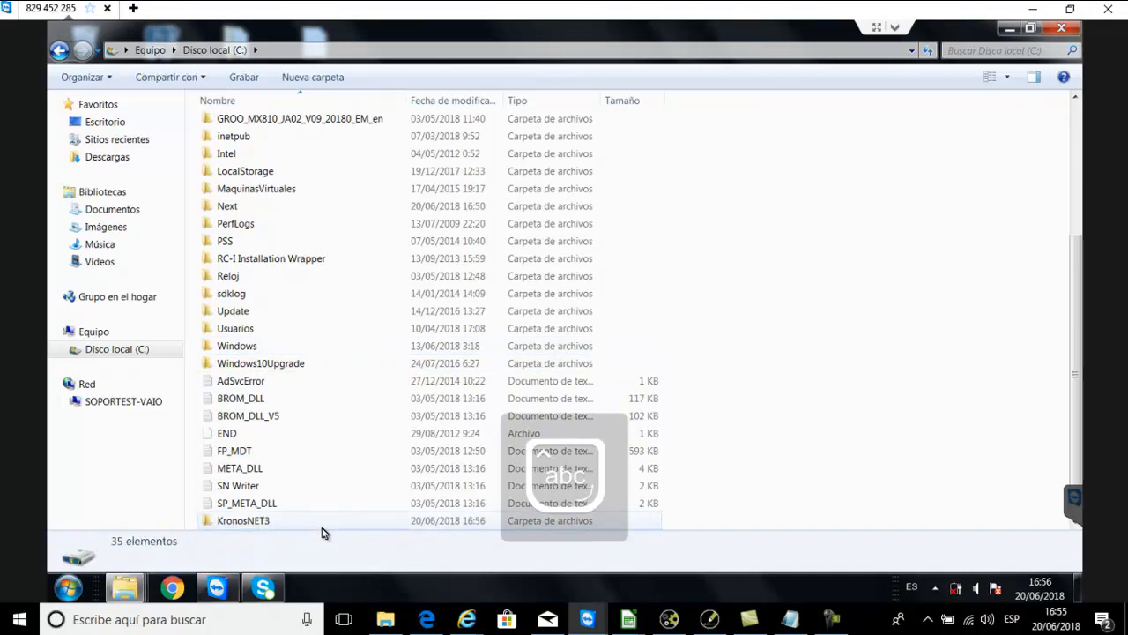
# Step: Paste the copied program files into the new C:\KronosNET3 folder
pyautogui.doubleClick(296, 521)
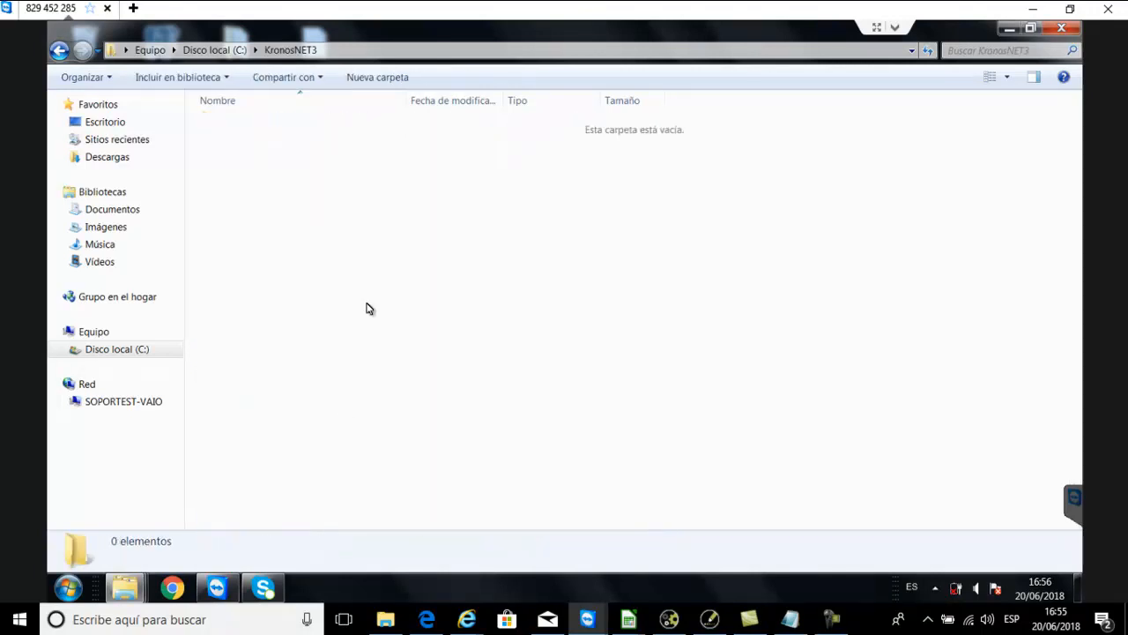
pyautogui.hotkey('ctrl', 'v')
pyautogui.click(400, 327)
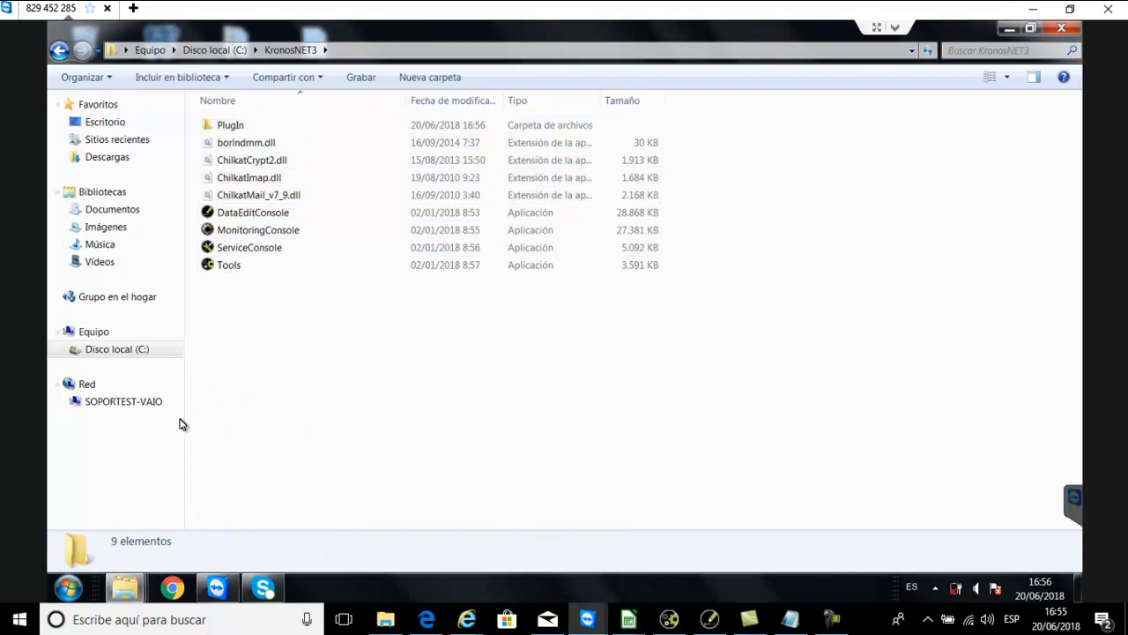
# Step: Find cmd and open the command prompt with administrator rights
pyautogui.click(68, 588)
pyautogui.write('cmd')
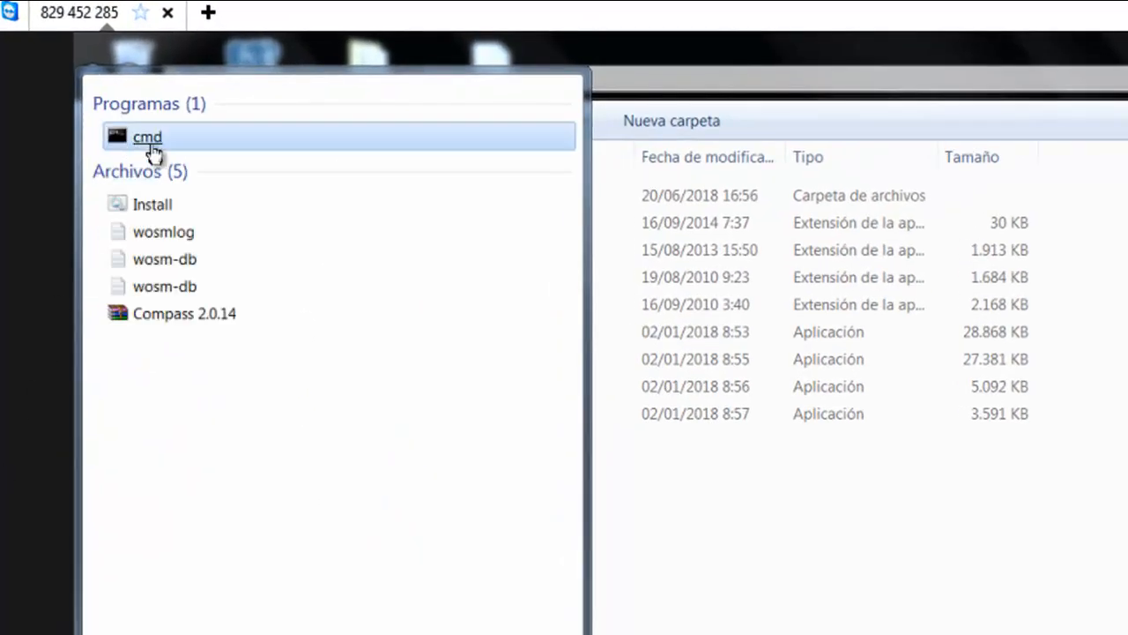
pyautogui.rightClick(134, 153)
pyautogui.click(297, 194)
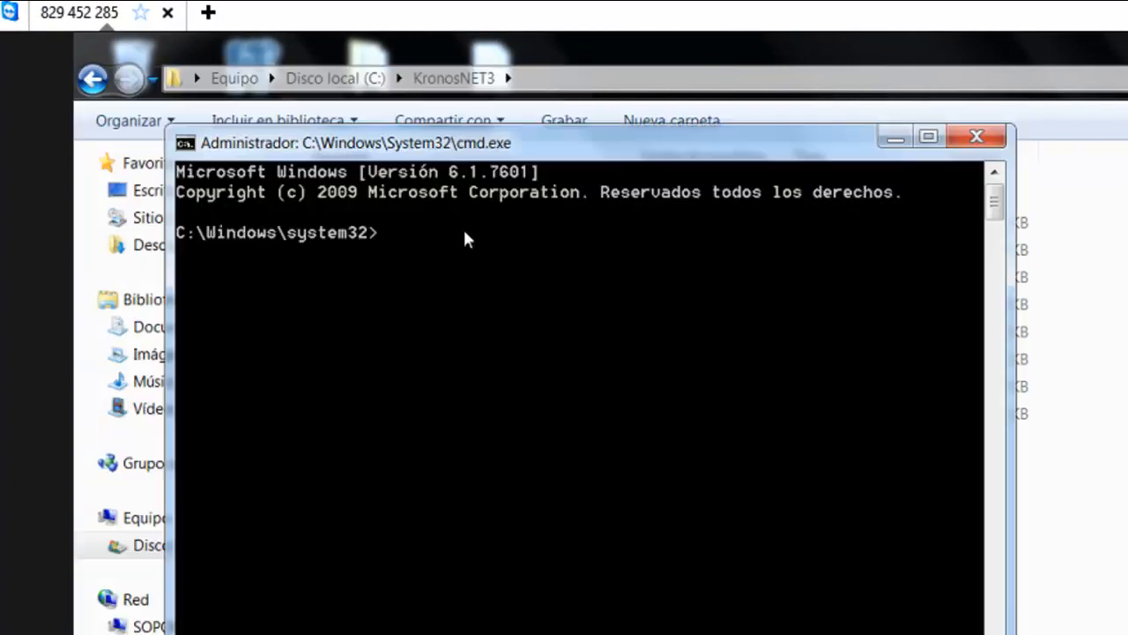
# Step: Put the command prompt aside and review the four DLL files in C:\KronosNET3
pyautogui.click(978, 138)
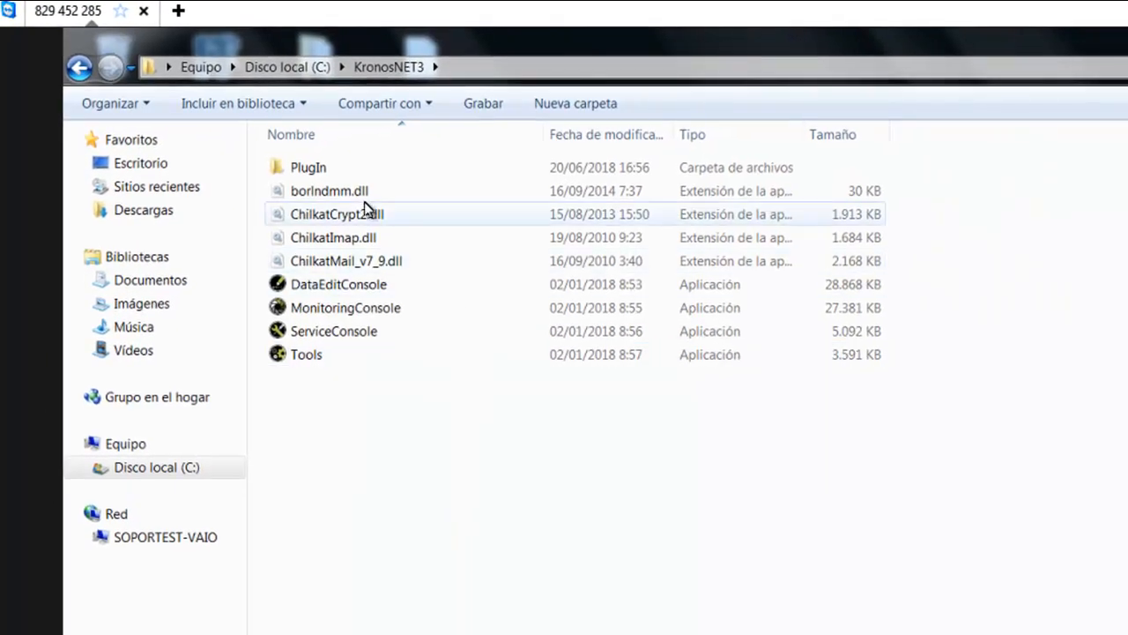
pyautogui.click(365, 211)
pyautogui.click(363, 192)
pyautogui.click(364, 234)
pyautogui.click(368, 259)
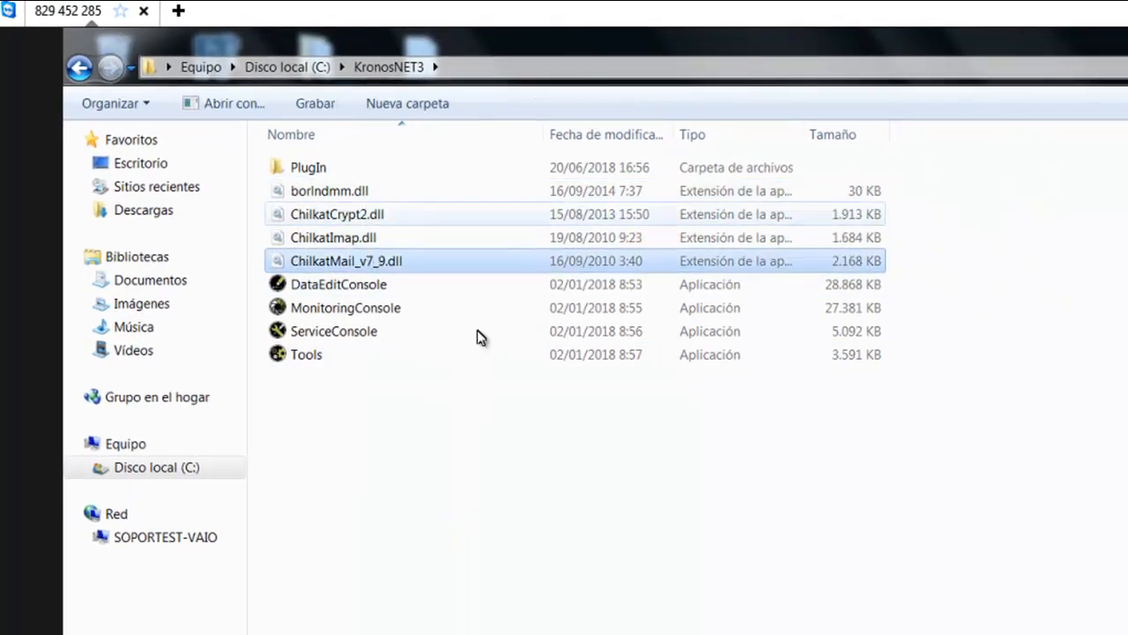
# Step: In the administrator command prompt, go up to the C:\ root and change into the KronosNET3 directory
pyautogui.write('cd..')
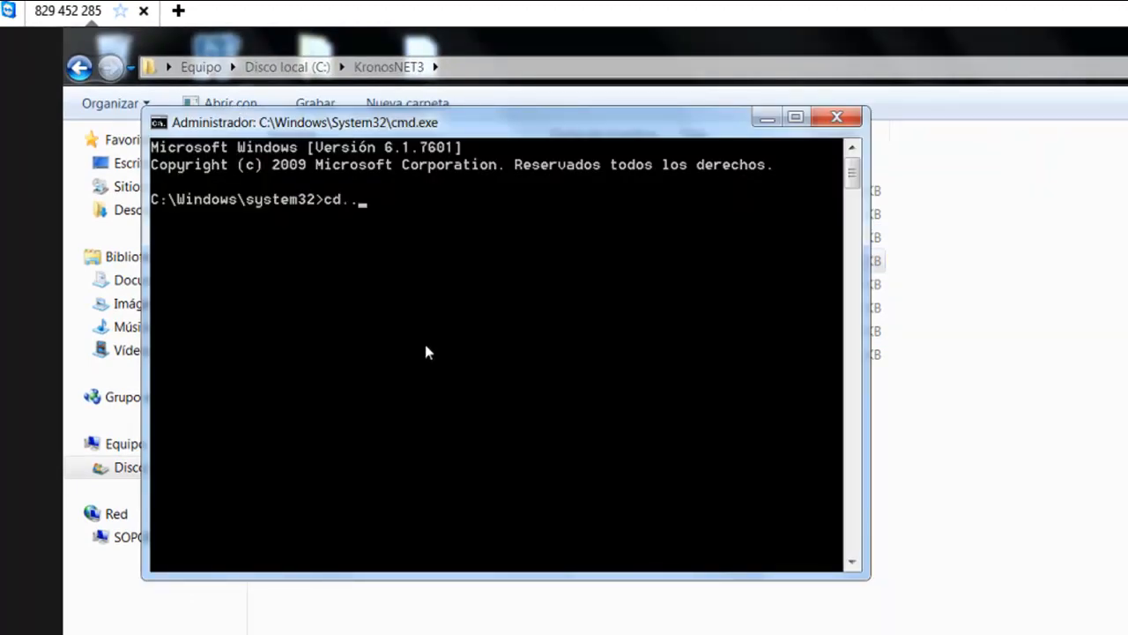
pyautogui.press('Return')
pyautogui.write('cd..')
pyautogui.press('Return')
pyautogui.write('c')
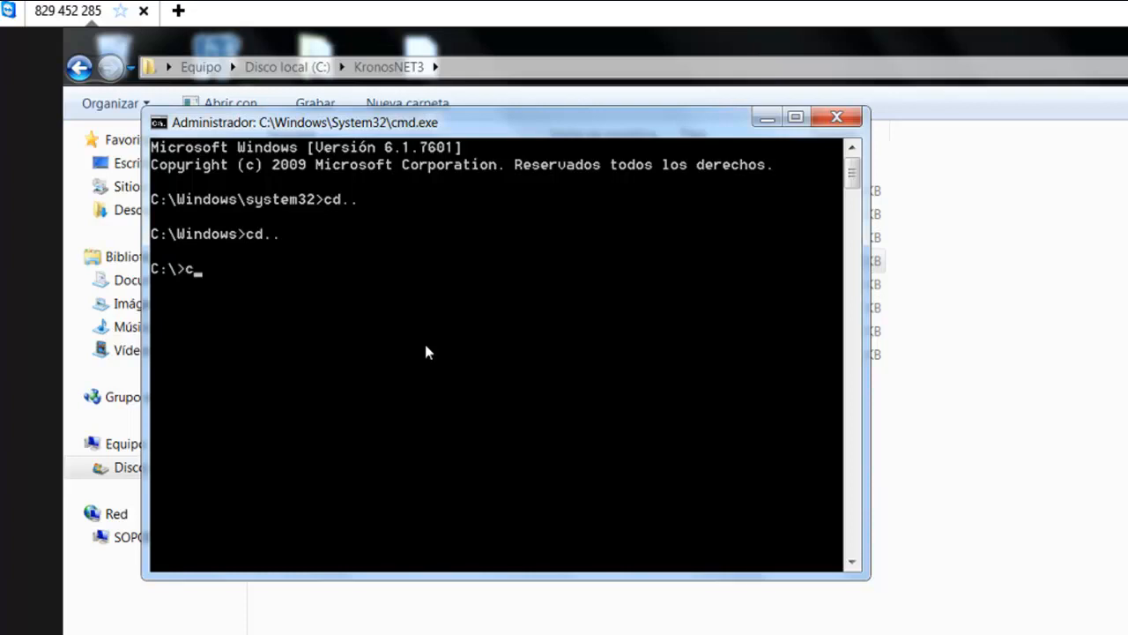
pyautogui.write('d KronosNET3')
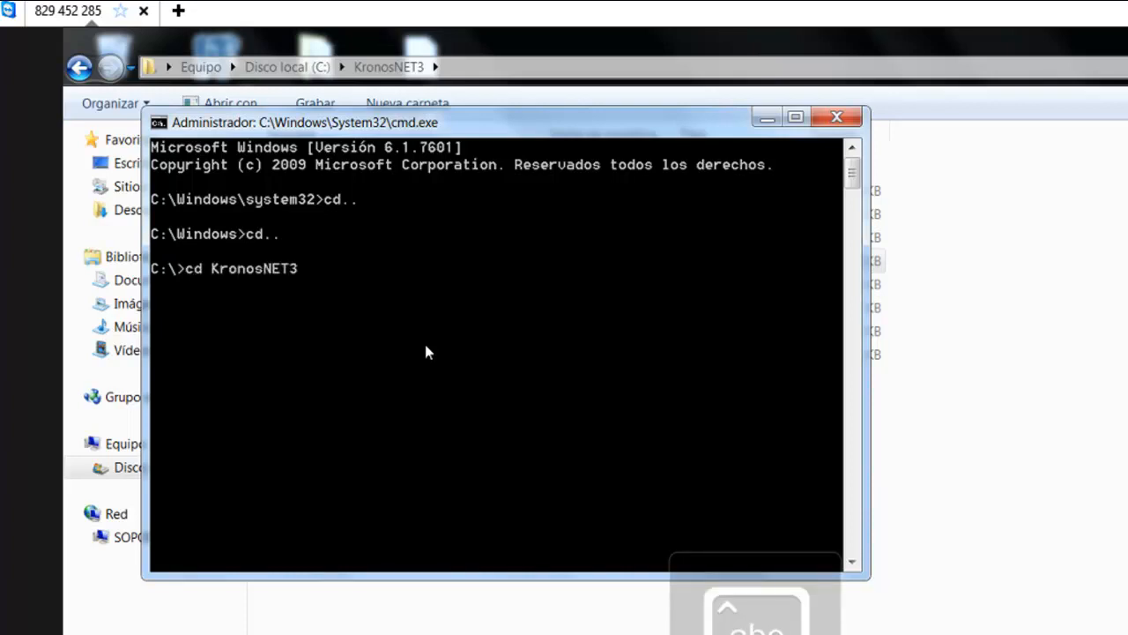
pyautogui.press('Return')
# Step: Begin a silent DLL registration command with regsvr32 /s at the C:\KronosNET3 prompt
pyautogui.write('regsv')
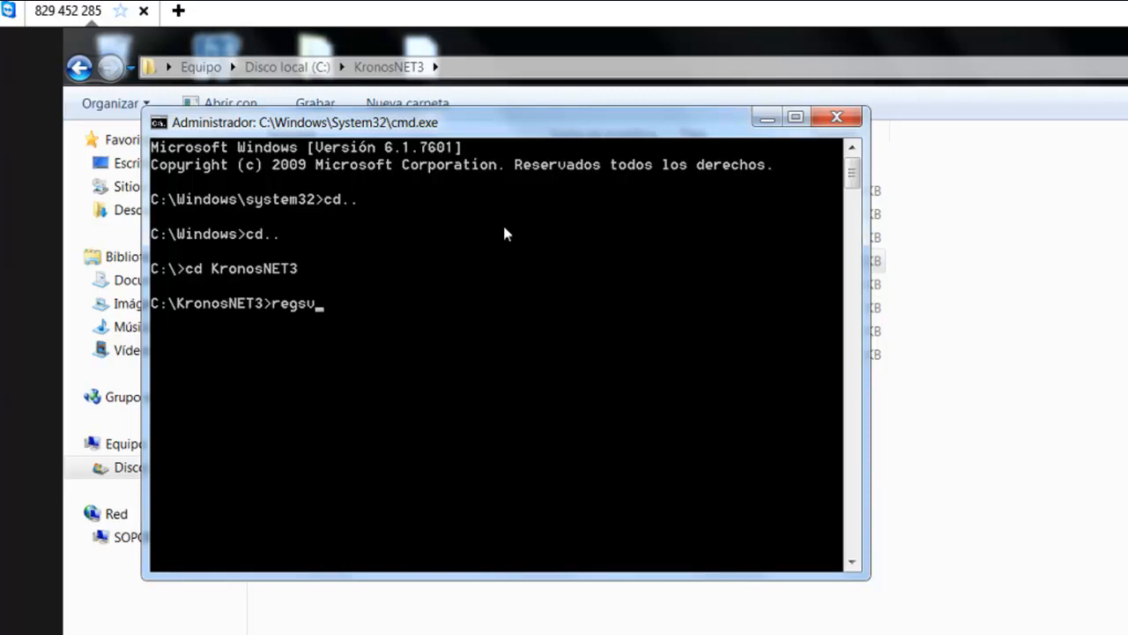
pyautogui.write('r32 NET3')
pyautogui.press('BackSpace')
pyautogui.press('BackSpace')
pyautogui.press('BackSpace')
pyautogui.press('BackSpace')
pyautogui.write('/s')
# Step: Copy the full file name borlndmm.dll from the KronosNET3 folder, add it to the regsvr32 /s command and run it
pyautogui.click(482, 630)
pyautogui.click(359, 201)
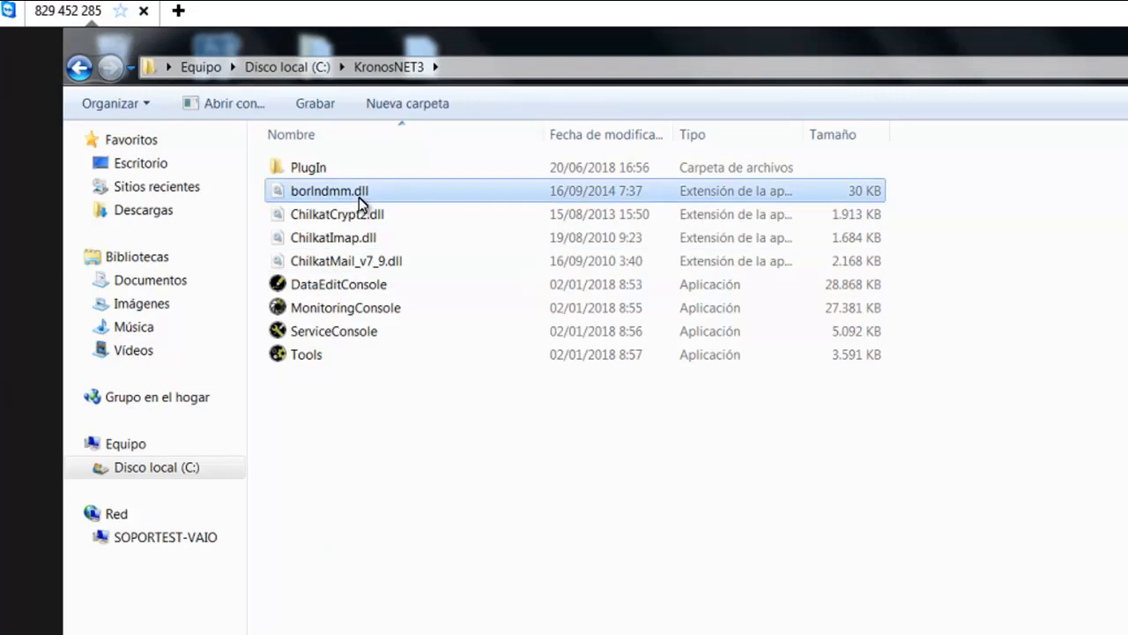
pyautogui.rightClick(360, 201)
pyautogui.click(441, 491)
pyautogui.moveTo(381, 190); pyautogui.dragTo(261, 187)
pyautogui.click(424, 630)
pyautogui.rightClick(478, 369)
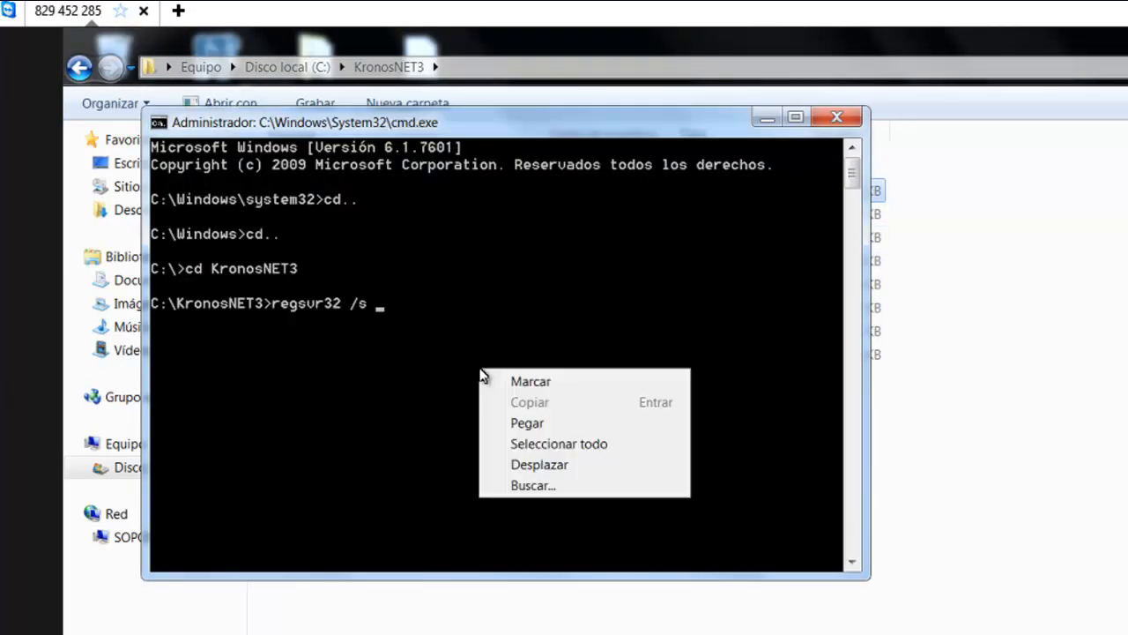
pyautogui.click(526, 424)
pyautogui.press('Return')
# Step: Copy the full file name ChilkatCrypt2.dll, including its extension, from the KronosNET3 folder
pyautogui.click(494, 621)
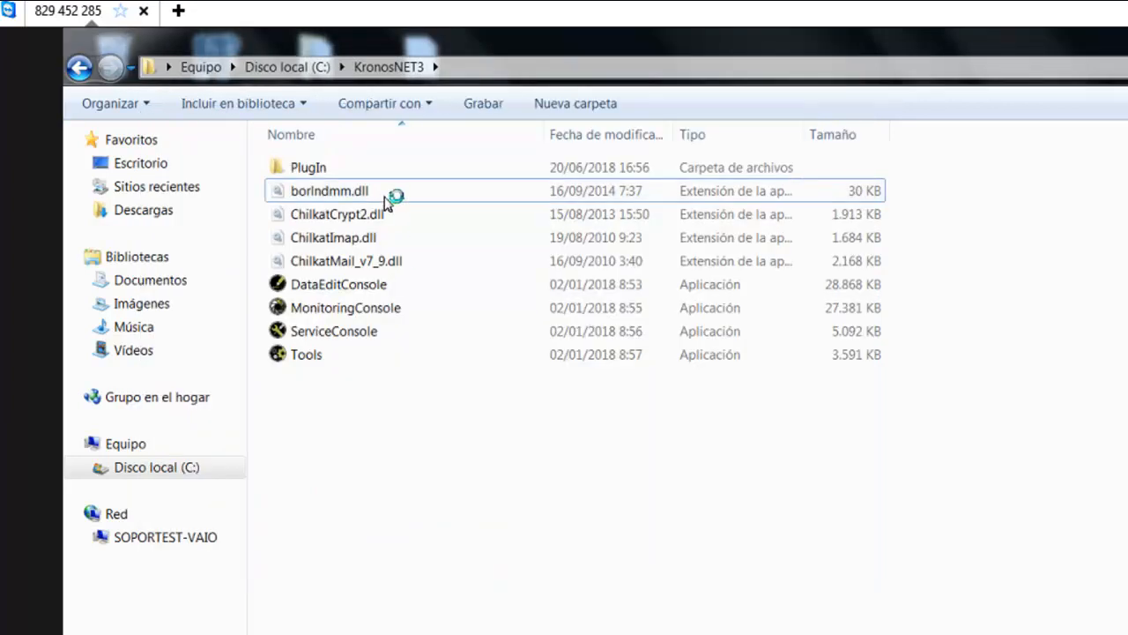
pyautogui.click(388, 217)
pyautogui.rightClick(384, 218)
pyautogui.click(444, 510)
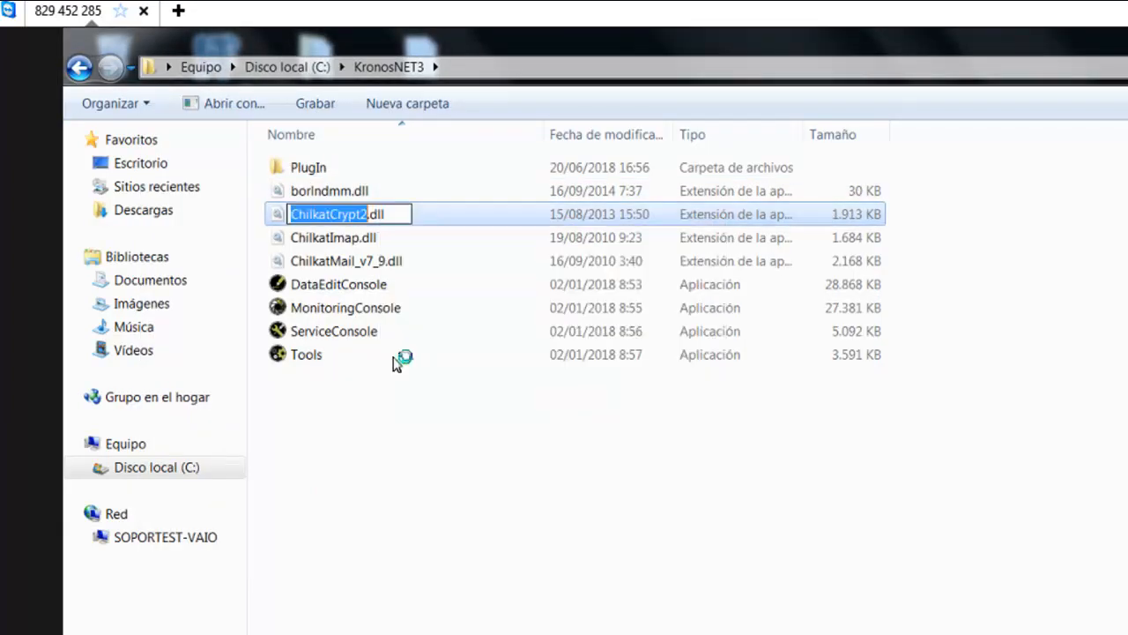
pyautogui.moveTo(388, 216); pyautogui.dragTo(257, 216)
pyautogui.hotkey('ctrl', 'c')
# Step: Recall the previous registration command, replace its file name with ChilkatCrypt2.dll and run it
pyautogui.click(441, 628)
pyautogui.press('Up')
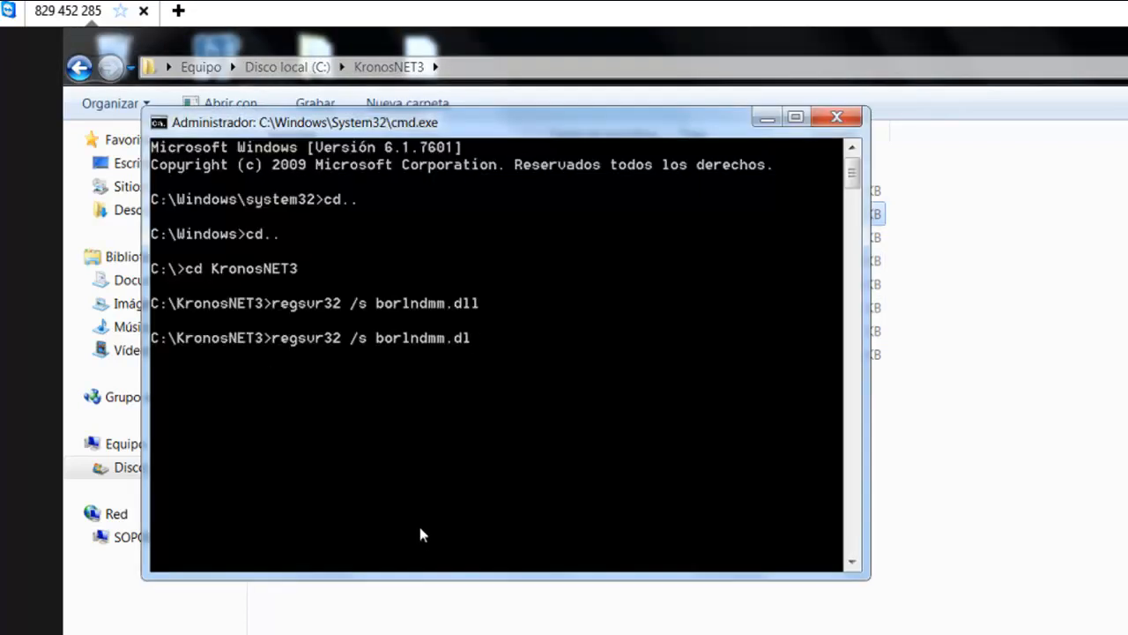
pyautogui.press('BackSpace')
pyautogui.press('BackSpace')
pyautogui.press('BackSpace')
pyautogui.press('BackSpace')
pyautogui.press('BackSpace')
pyautogui.press('BackSpace')
pyautogui.press('BackSpace')
pyautogui.press('BackSpace')
pyautogui.press('BackSpace')
pyautogui.rightClick(430, 410)
pyautogui.click(460, 464)
pyautogui.press('Return')
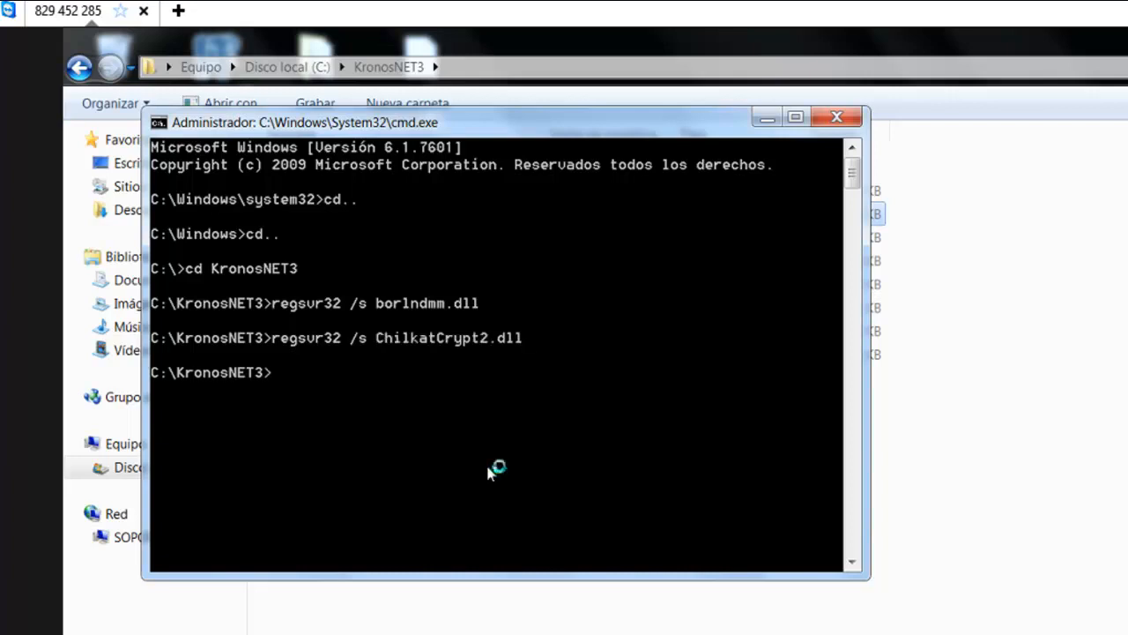
# Step: Copy the full file name ChilkatImap.dll, including its extension, from the KronosNET3 folder
pyautogui.click(504, 610)
pyautogui.rightClick(320, 237)
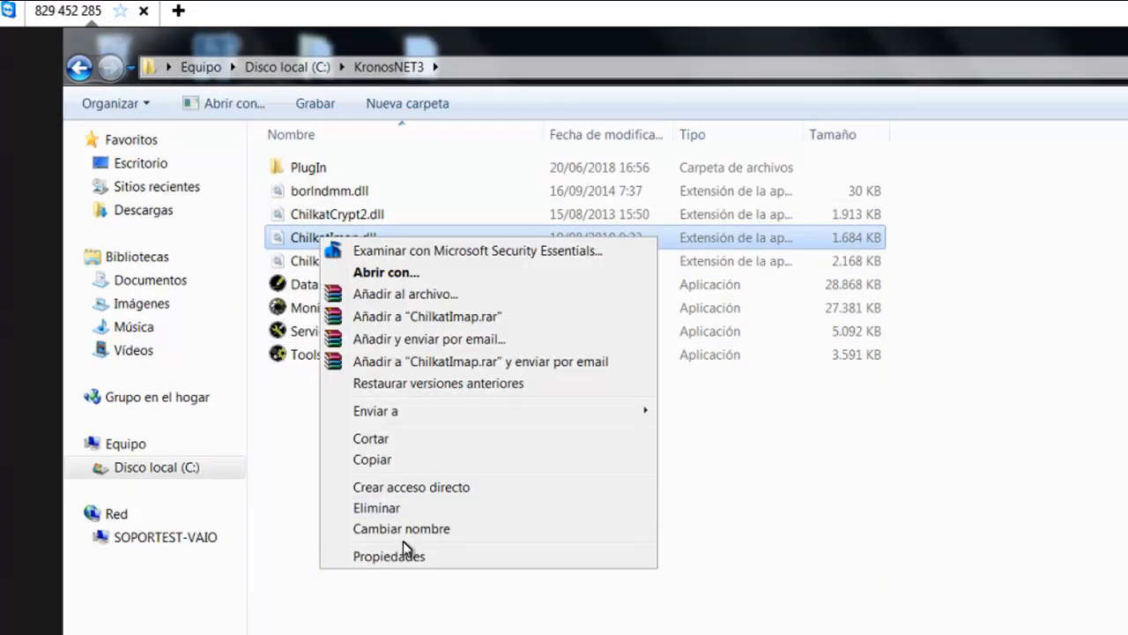
pyautogui.click(403, 529)
pyautogui.click(379, 240)
pyautogui.moveTo(379, 240); pyautogui.dragTo(260, 245)
pyautogui.hotkey('ctrl', 'c')
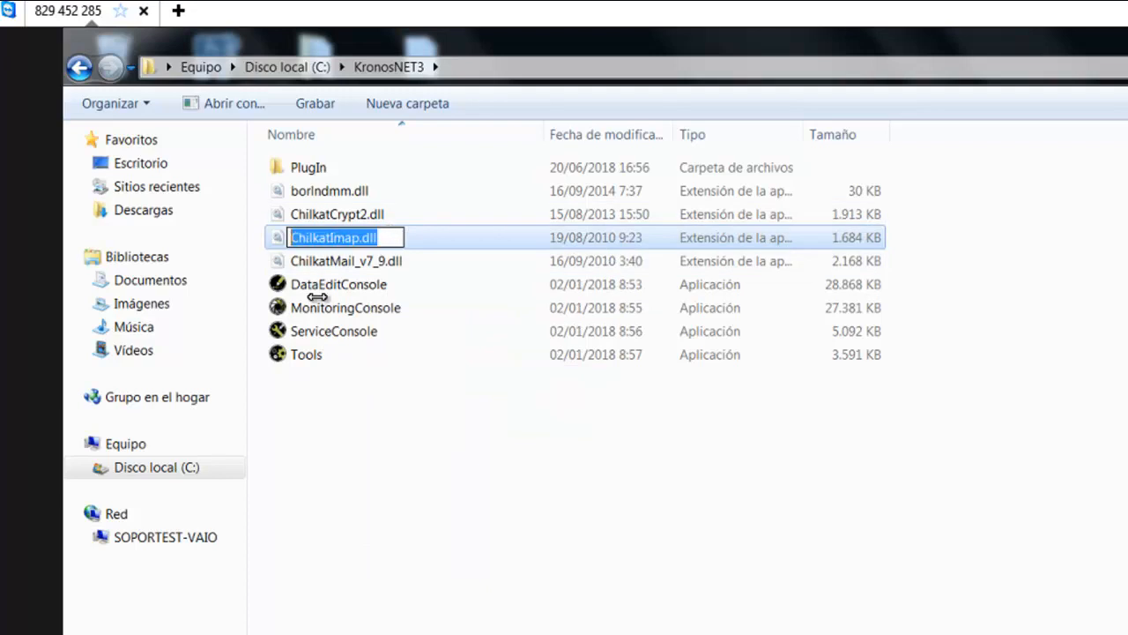
# Step: Recall the previous registration command, replace its file name with ChilkatImap.dll and run it
pyautogui.press('Up')
pyautogui.press('BackSpace')
pyautogui.press('BackSpace')
pyautogui.press('BackSpace')
pyautogui.press('BackSpace')
pyautogui.press('BackSpace')
pyautogui.press('BackSpace')
pyautogui.press('BackSpace')
pyautogui.press('BackSpace')
pyautogui.press('BackSpace')
pyautogui.press('BackSpace')
pyautogui.press('BackSpace')
pyautogui.press('BackSpace')
pyautogui.press('BackSpace')
pyautogui.press('BackSpace')
pyautogui.press('BackSpace')
pyautogui.press('BackSpace')
pyautogui.press('BackSpace')
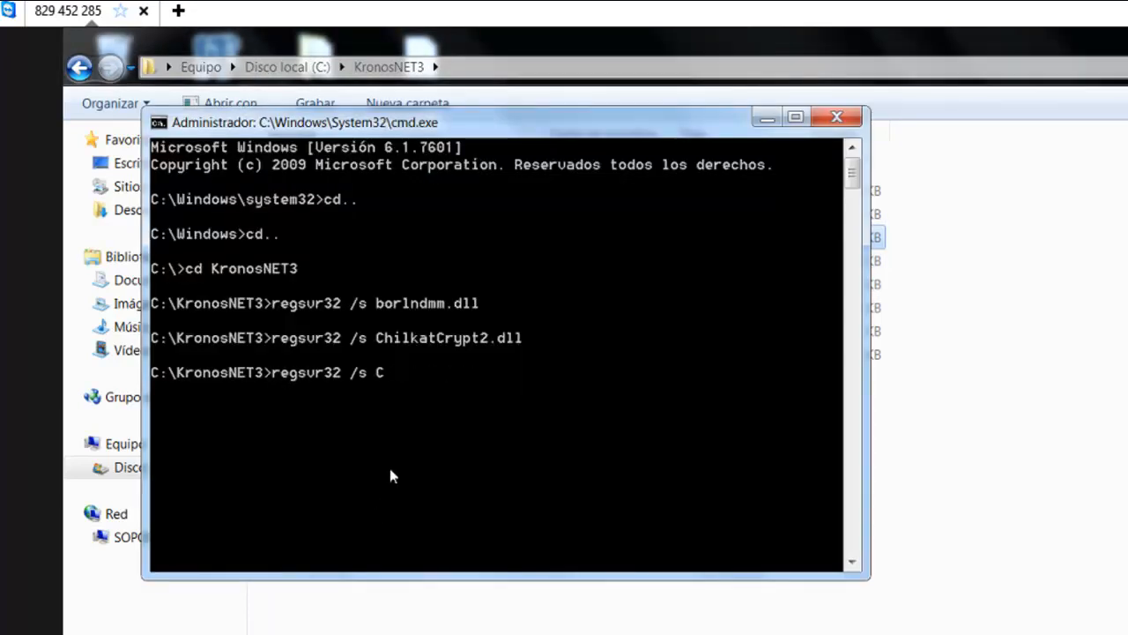
pyautogui.rightClick(404, 452)
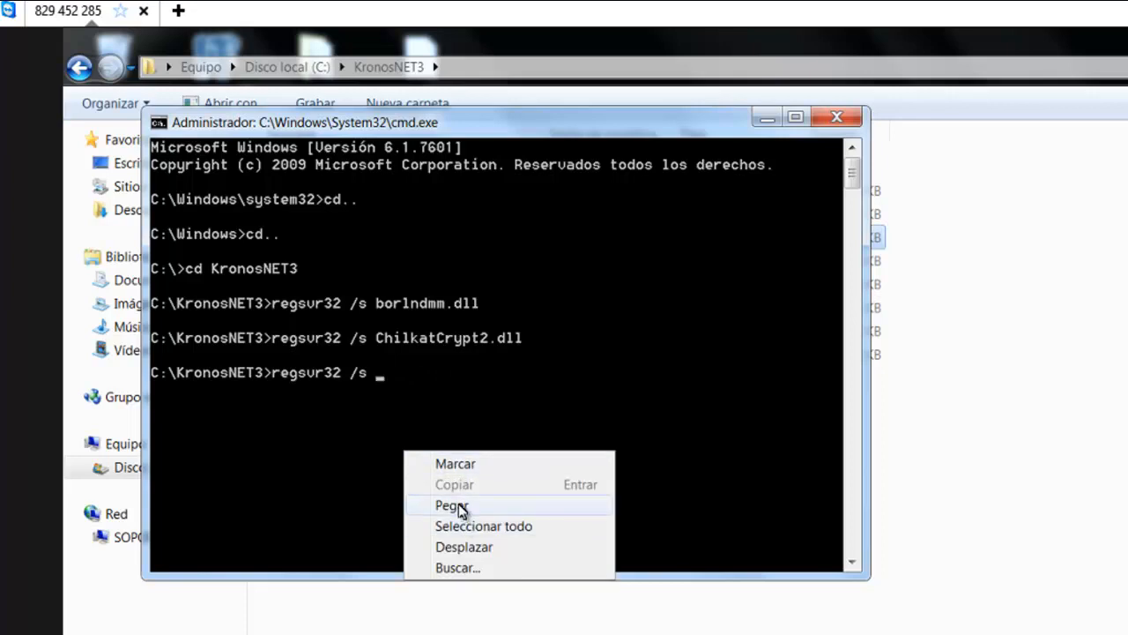
pyautogui.click(460, 506)
pyautogui.press('Return')
# Step: Copy the full file name ChilkatMail_v7_9.dll, including its extension, from the KronosNET3 folder
pyautogui.hotkey('alt', 'Tab')
pyautogui.click(401, 399)
pyautogui.click(370, 260)
pyautogui.rightClick(363, 260)
pyautogui.click(429, 561)
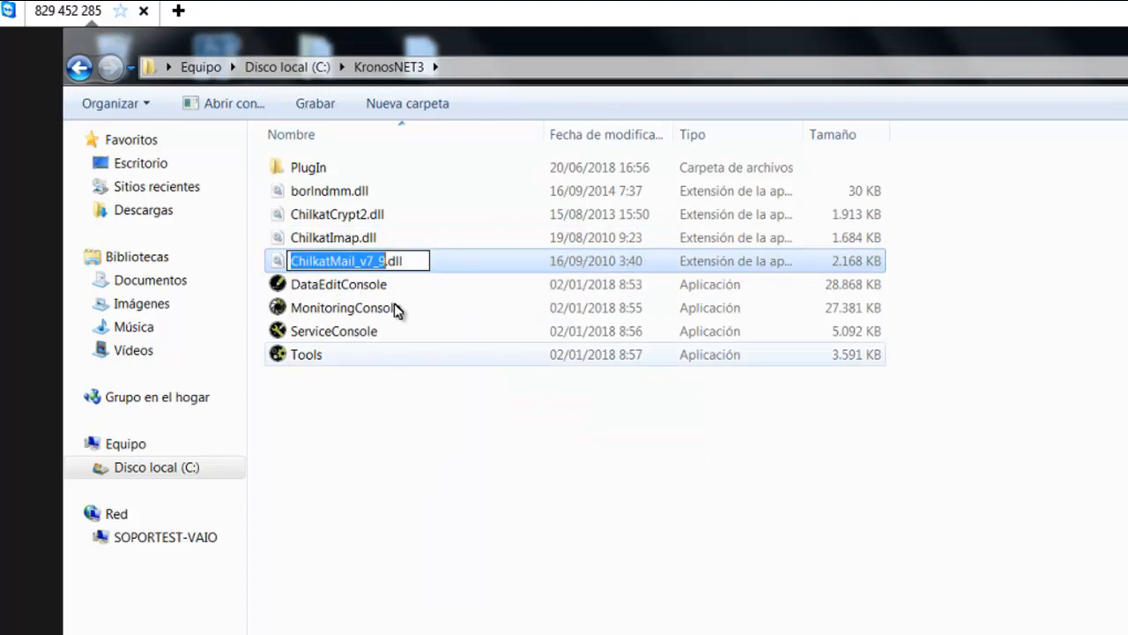
pyautogui.moveTo(408, 260); pyautogui.dragTo(255, 271)
pyautogui.hotkey('ctrl', 'c')
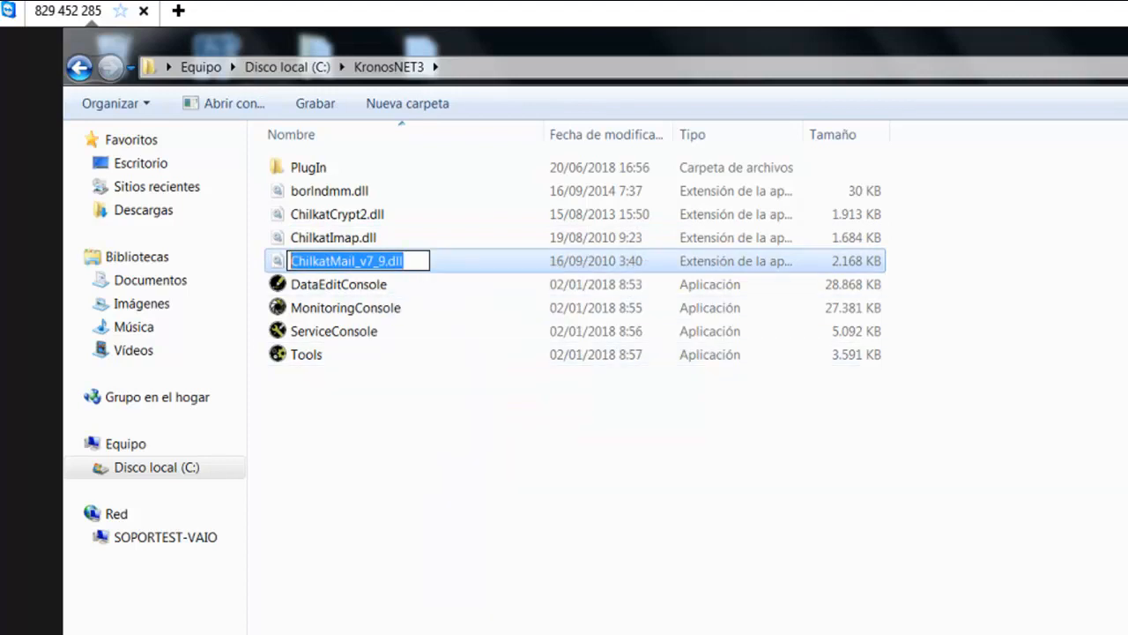
# Step: Register ChilkatMail_v7_9.dll by reusing the previous regsvr32 /s command with the copied name, and close the command prompt
pyautogui.hotkey('alt', 'Tab')
pyautogui.press('Up')
pyautogui.press('BackSpace')
pyautogui.press('BackSpace')
pyautogui.press('BackSpace')
pyautogui.press('BackSpace')
pyautogui.press('BackSpace')
pyautogui.press('BackSpace')
pyautogui.press('BackSpace')
pyautogui.press('BackSpace')
pyautogui.press('BackSpace')
pyautogui.press('BackSpace')
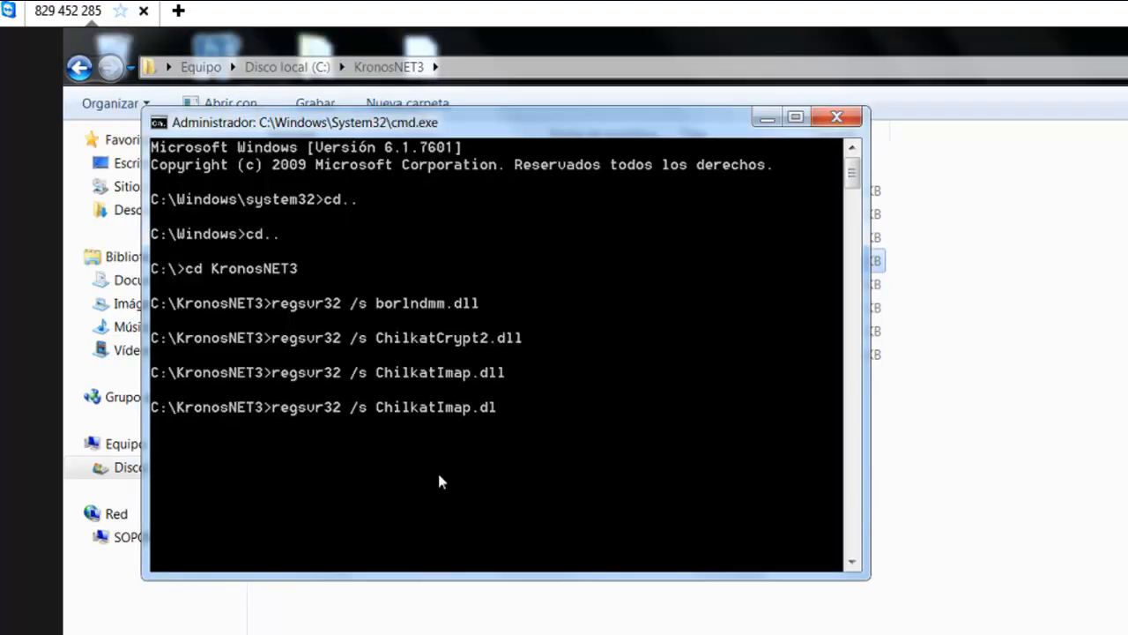
pyautogui.press('BackSpace')
pyautogui.press('BackSpace')
pyautogui.press('BackSpace')
pyautogui.press('BackSpace')
pyautogui.press('BackSpace')
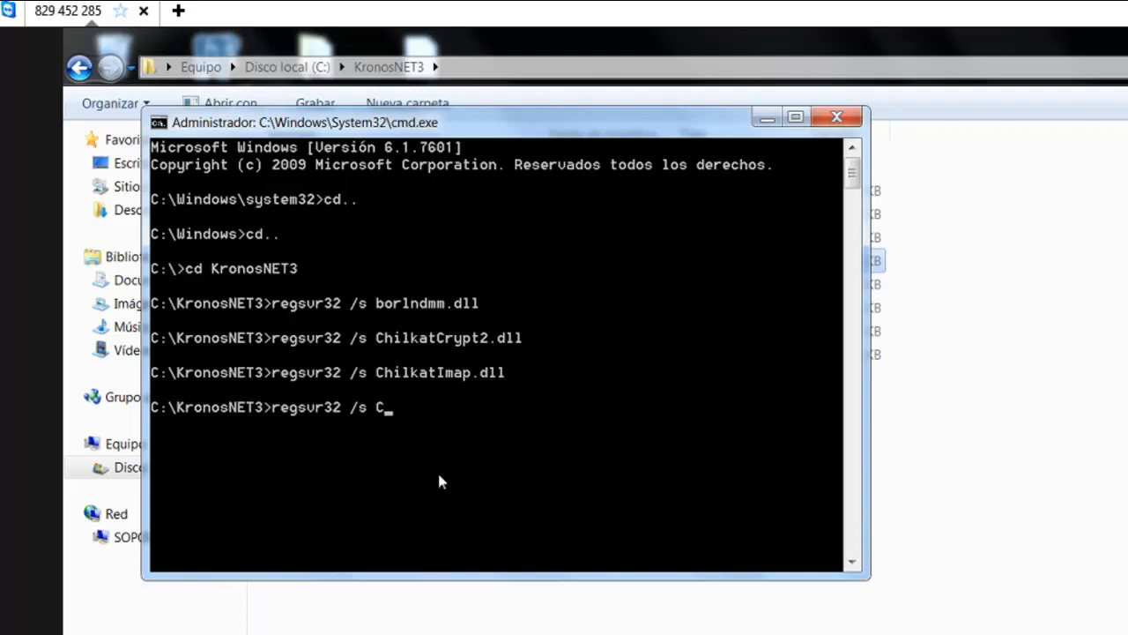
pyautogui.rightClick(435, 470)
pyautogui.click(479, 521)
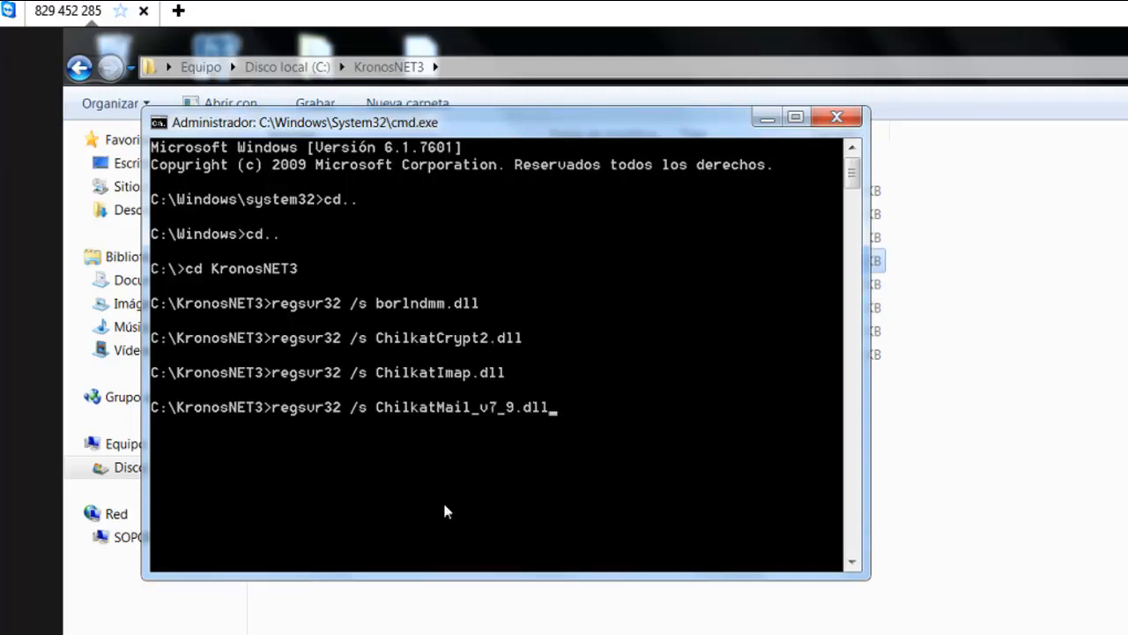
pyautogui.press('Return')
pyautogui.click(833, 115)
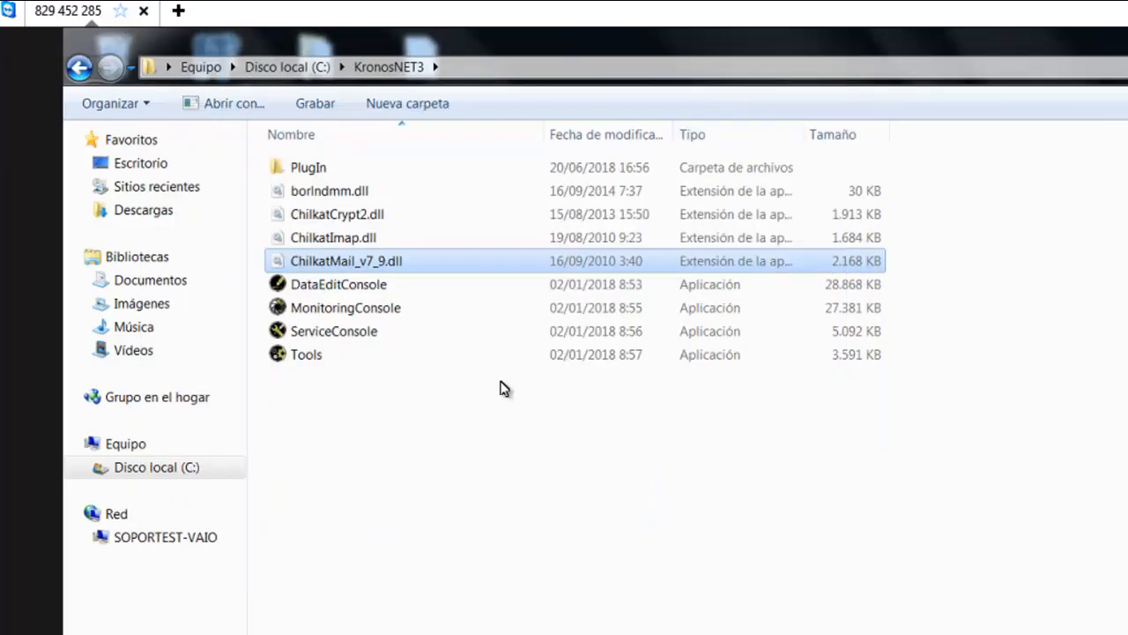
# Step: Run Tools from the KronosNET3 folder as administrator and accept C:\KronosNET3\ as the application path
pyautogui.rightClick(349, 359)
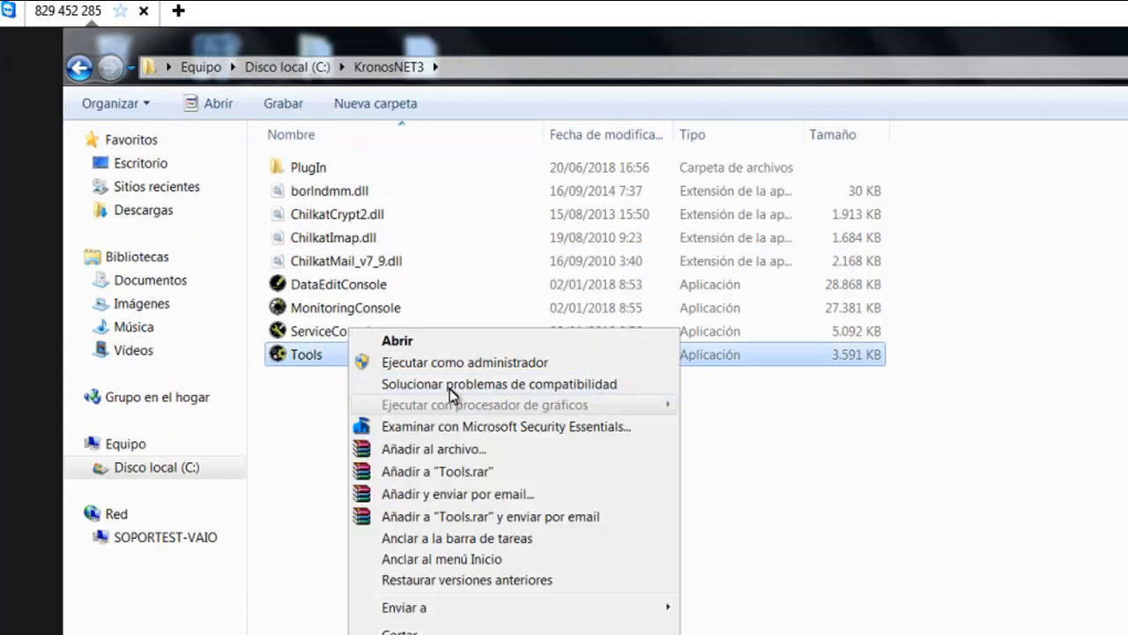
pyautogui.click(467, 362)
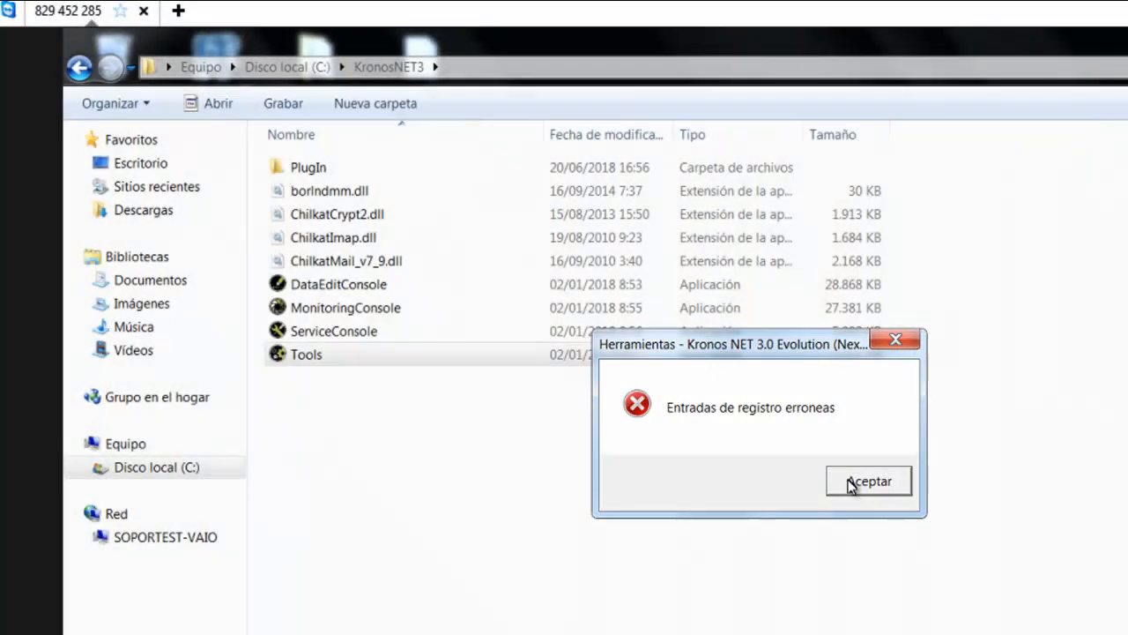
pyautogui.click(853, 481)
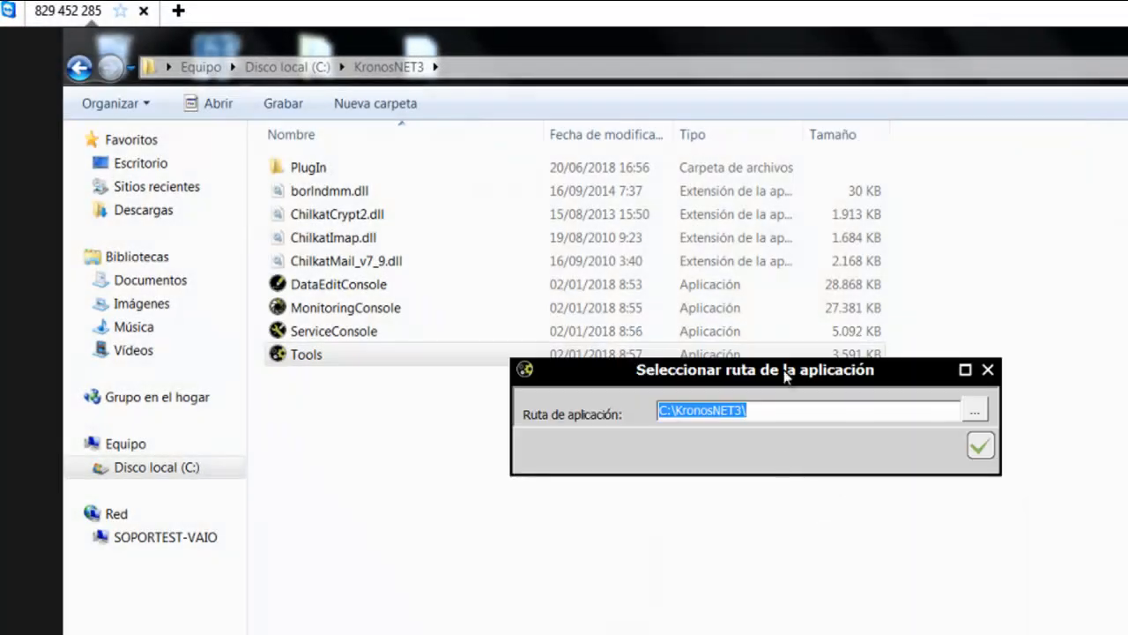
pyautogui.click(980, 446)
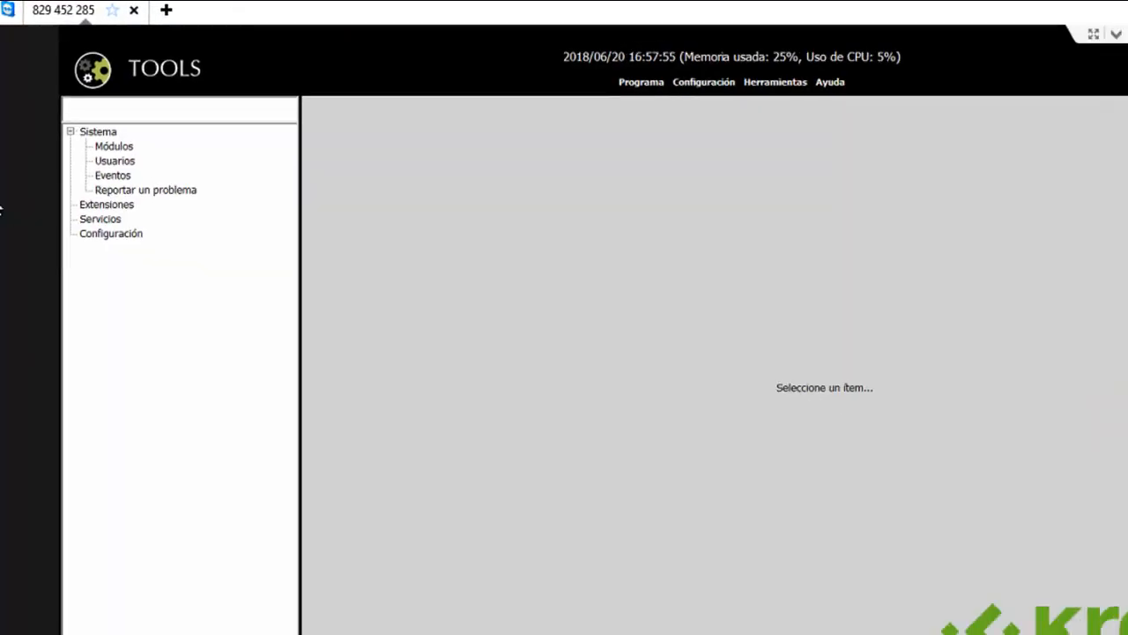
# Step: In Extensiones, add the configuration plugins Config_DataEdit, Config_General, Config_Monitoring and Config_Service from C:\KronosNET3\PlugIn
pyautogui.click(106, 209)
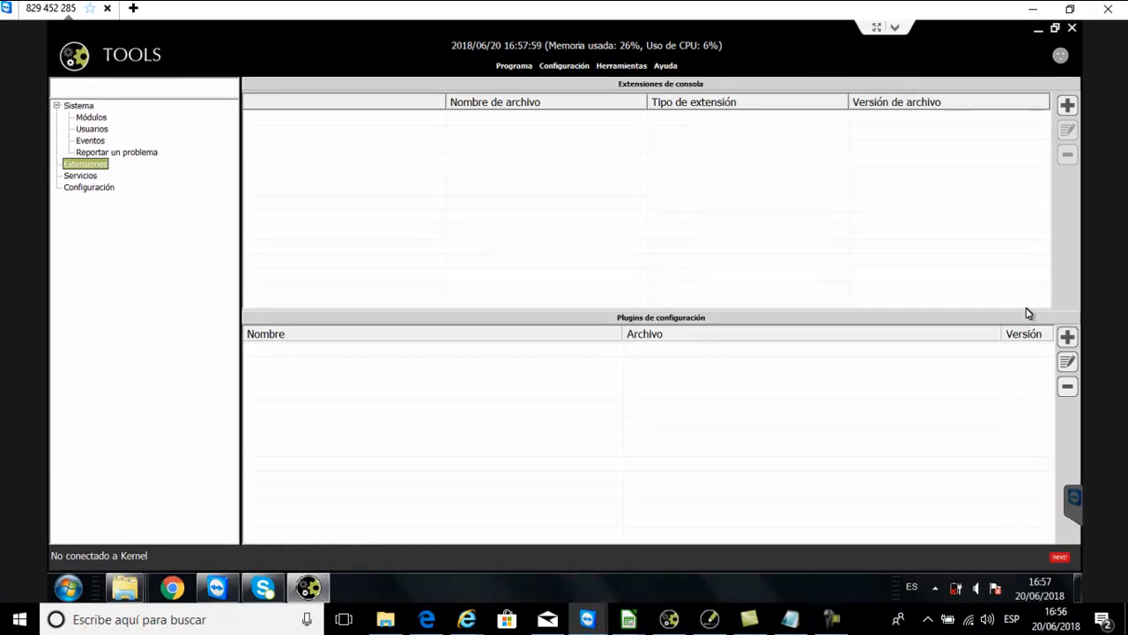
pyautogui.click(1068, 336)
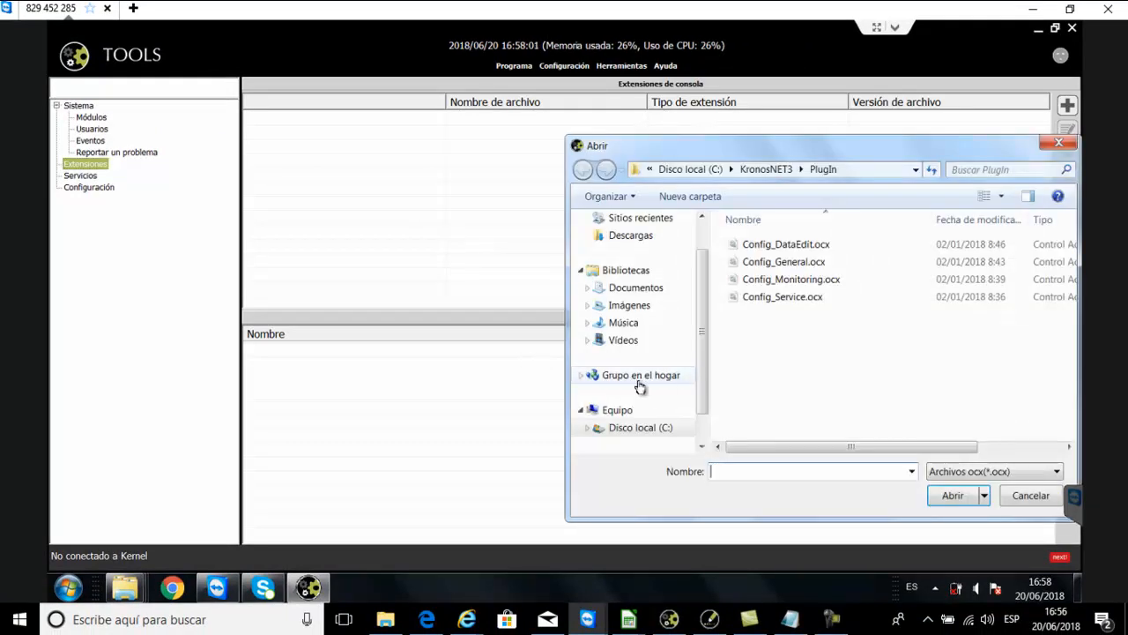
pyautogui.click(652, 427)
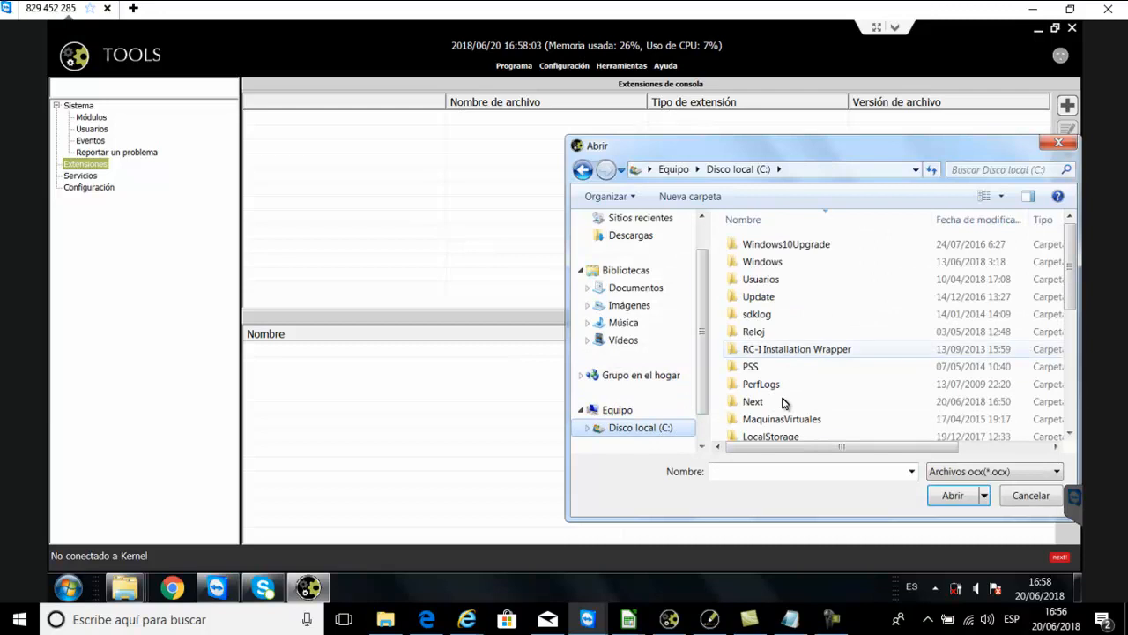
pyautogui.moveTo(1070, 255); pyautogui.dragTo(1071, 348)
pyautogui.doubleClick(792, 263)
pyautogui.doubleClick(757, 247)
pyautogui.click(762, 249)
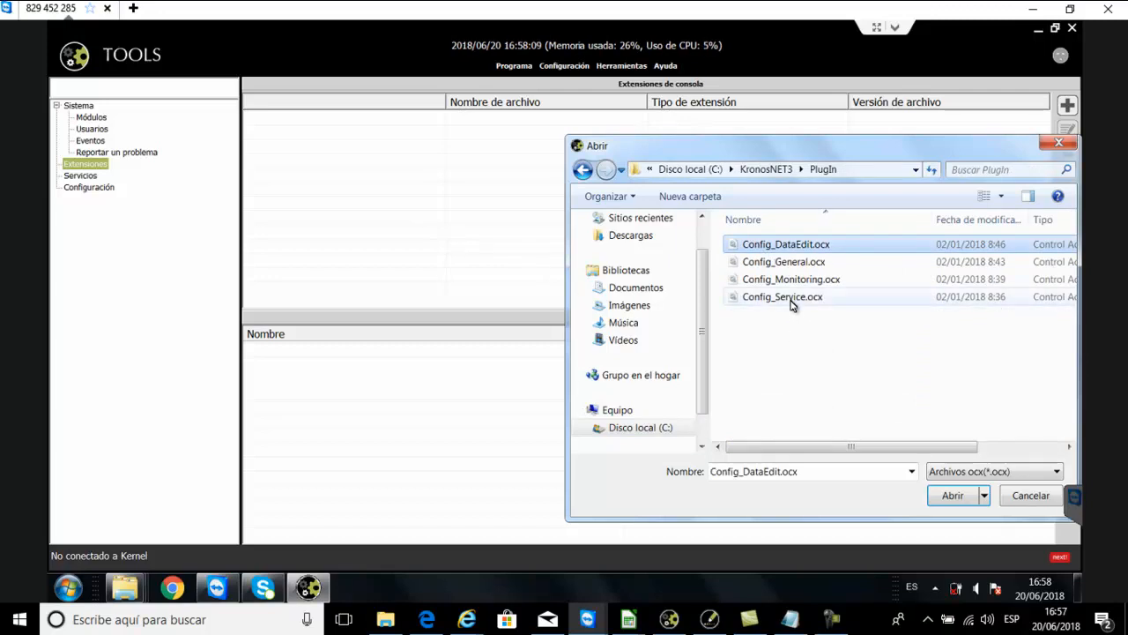
pyautogui.keyDown('shift'); pyautogui.click(791, 302); pyautogui.keyUp('shift')
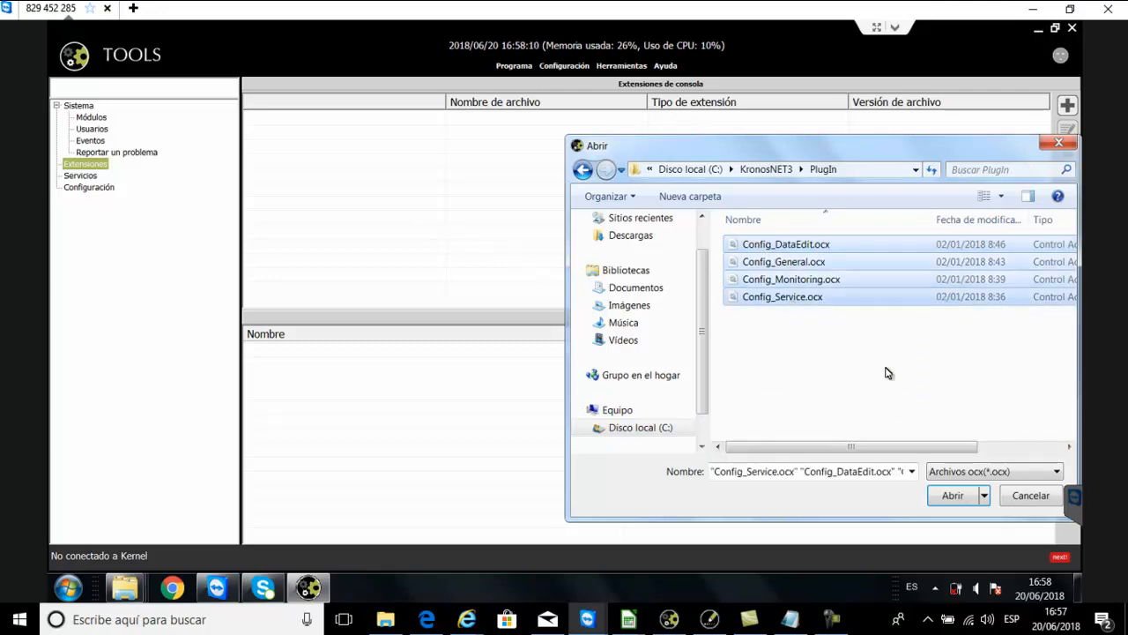
pyautogui.click(951, 496)
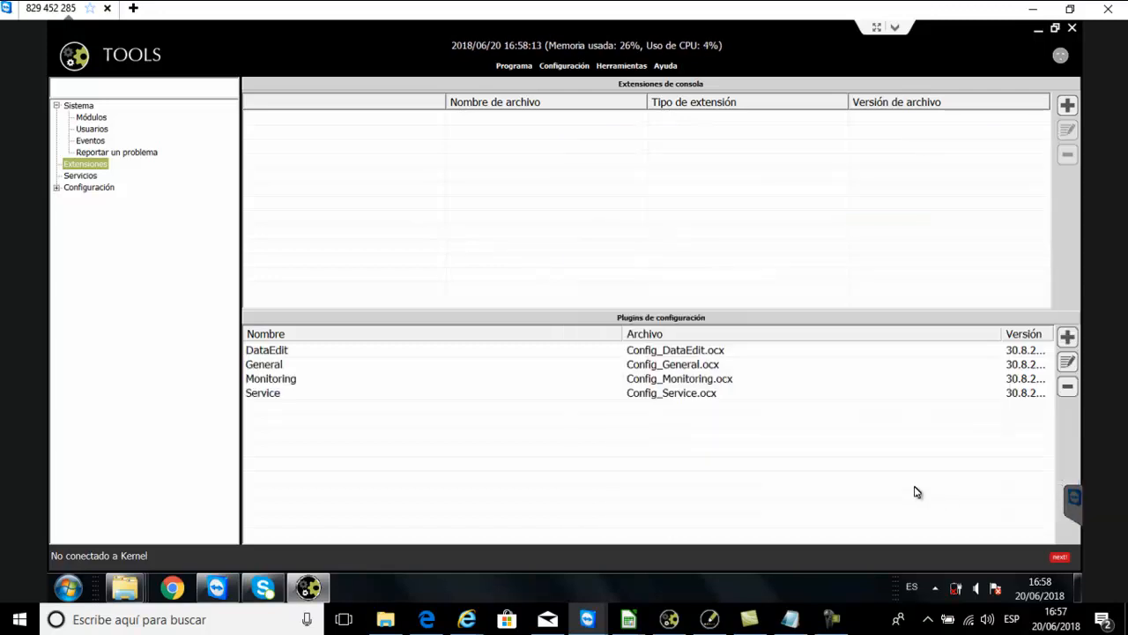
# Step: In the DataEdit configuration, set the console name to "Edición 1"
pyautogui.click(57, 188)
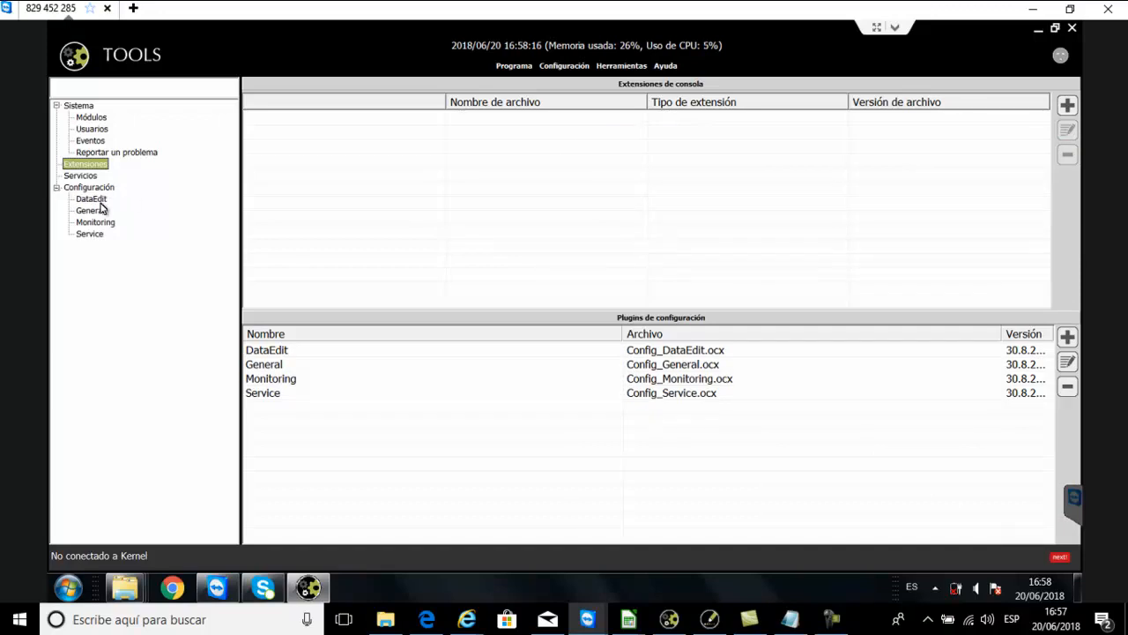
pyautogui.click(92, 200)
pyautogui.moveTo(468, 169); pyautogui.dragTo(291, 165)
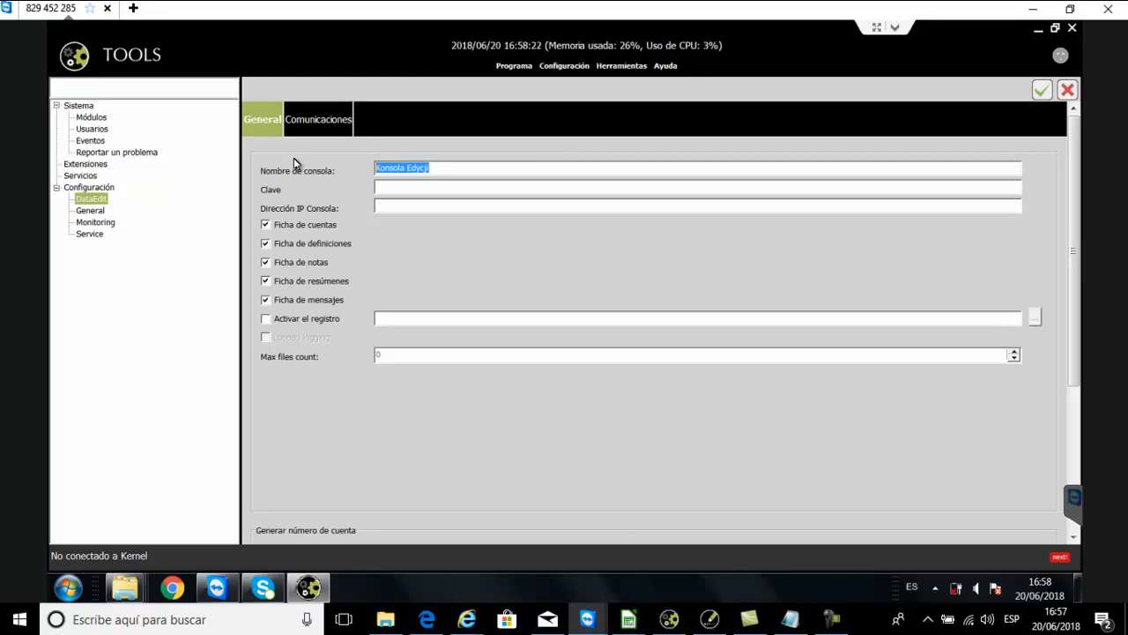
pyautogui.press('capslock')
pyautogui.write('E')
pyautogui.press('capslock')
pyautogui.write('d')
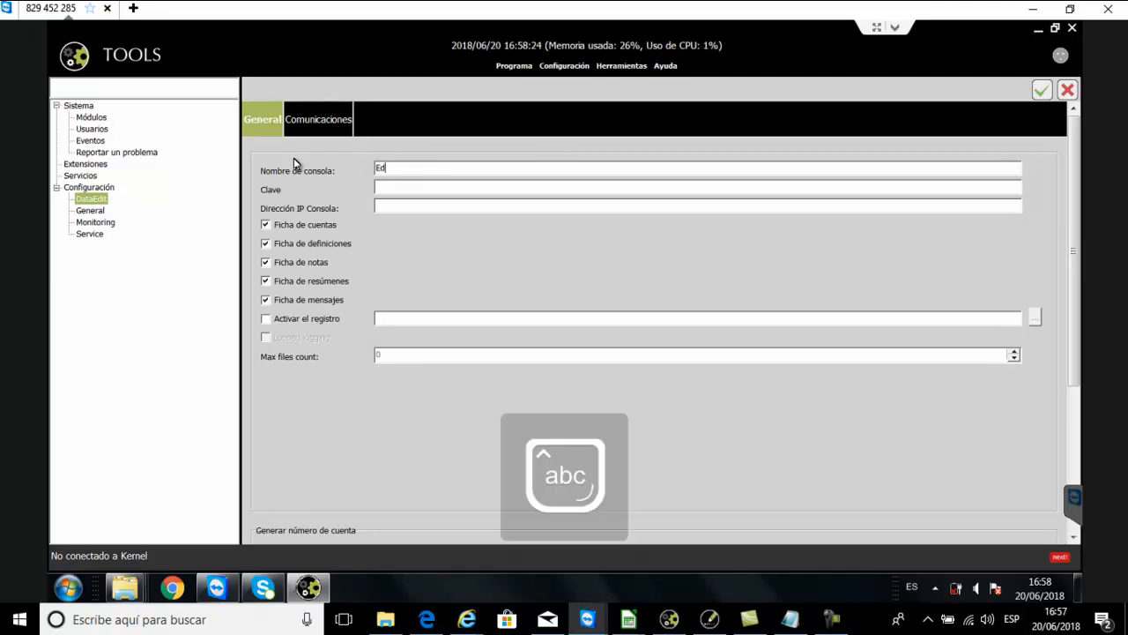
pyautogui.write('ición 1')
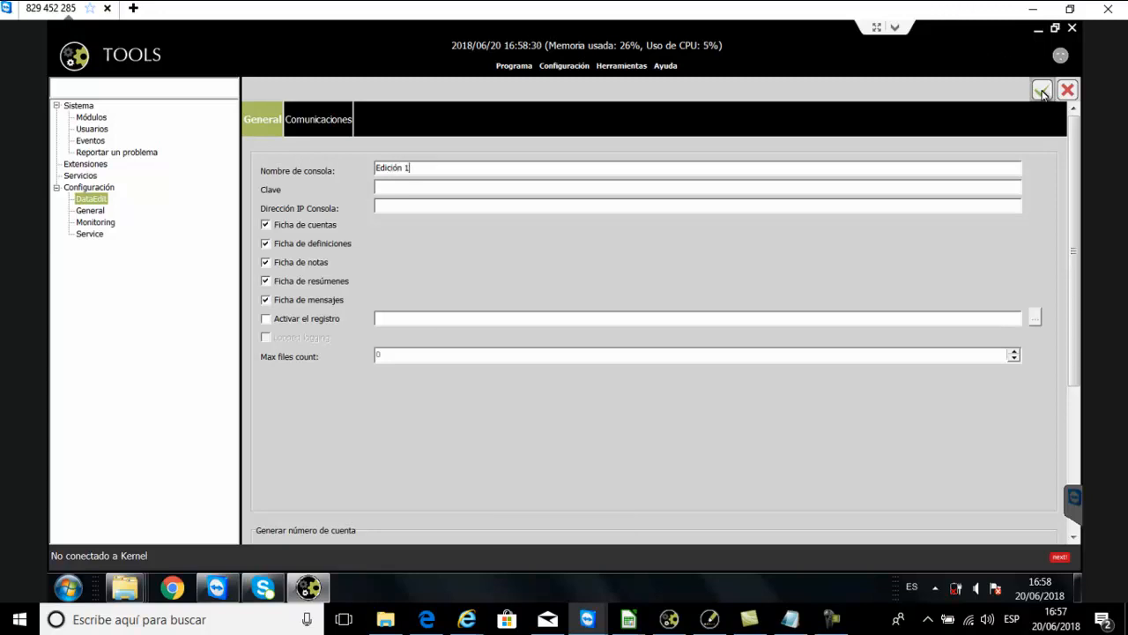
# Step: In the General configuration, add a kernel named "kernel" with the server's IP address and port 1007, and save the settings
pyautogui.click(89, 211)
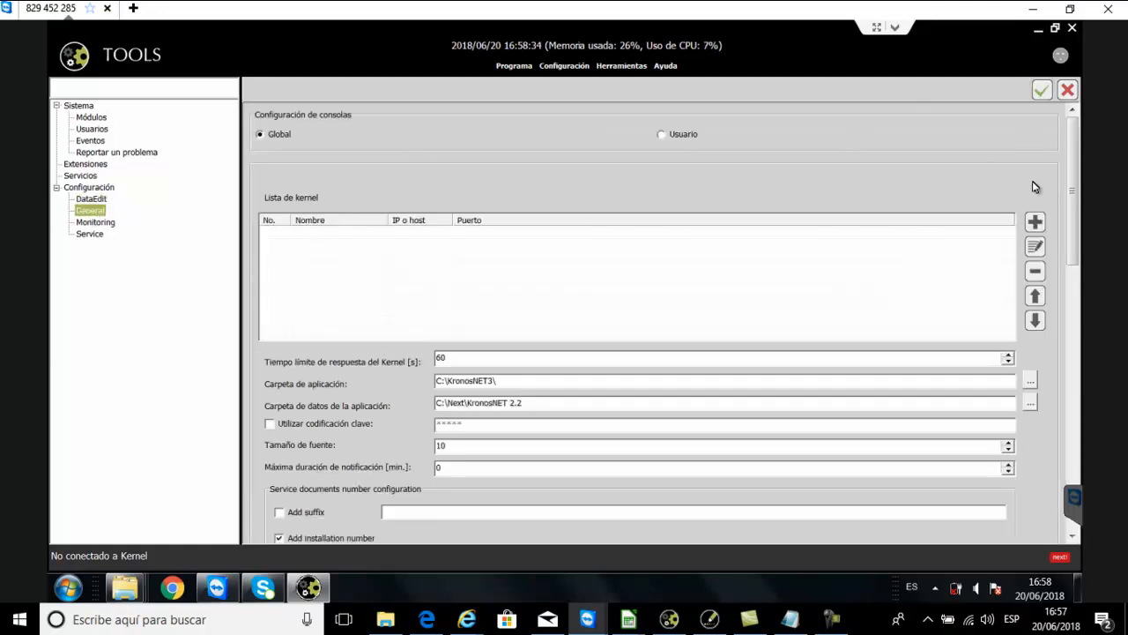
pyautogui.click(1034, 222)
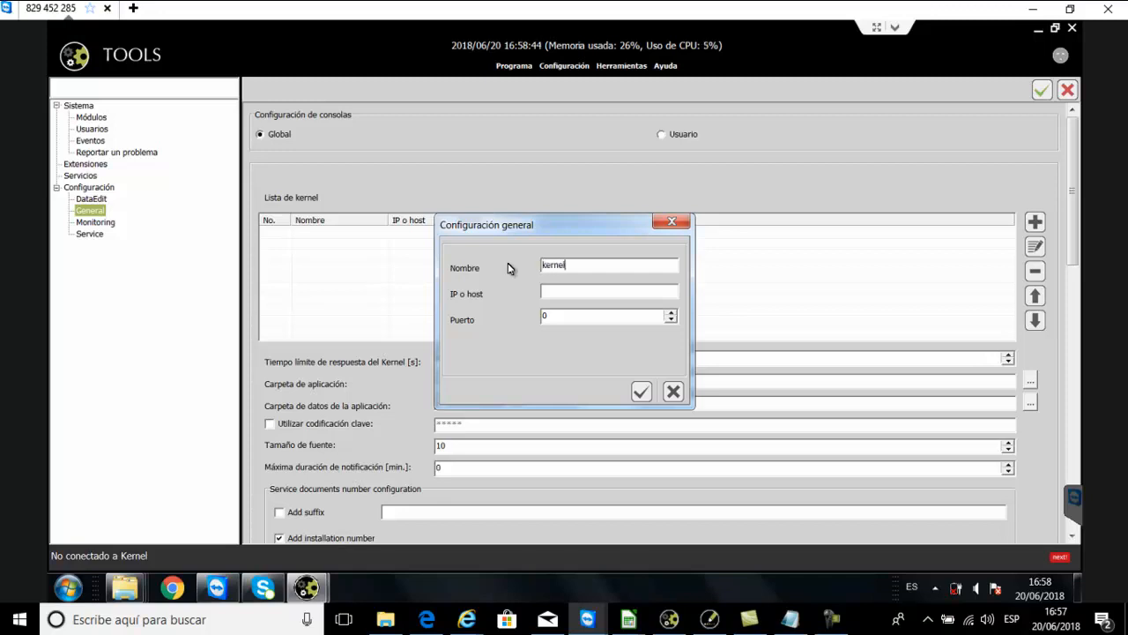
pyautogui.click(562, 284)
pyautogui.write('181')
pyautogui.write('1007')
pyautogui.click(639, 393)
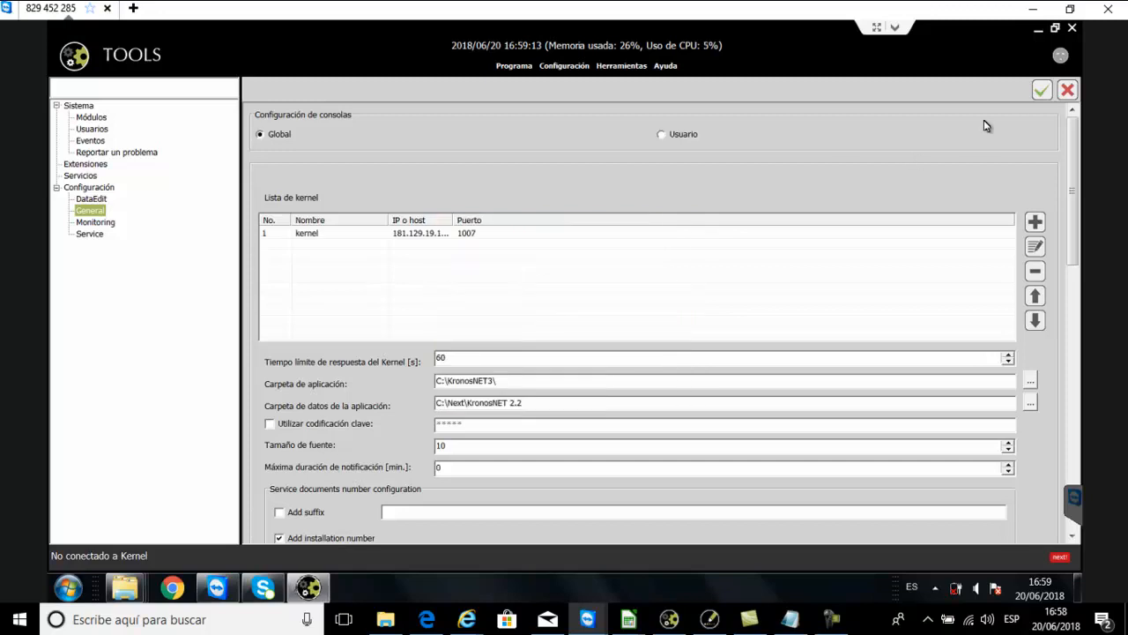
pyautogui.click(1042, 92)
# Step: In the Monitoring configuration, set the console name to "Monitoreo 1"
pyautogui.click(99, 222)
pyautogui.click(617, 165)
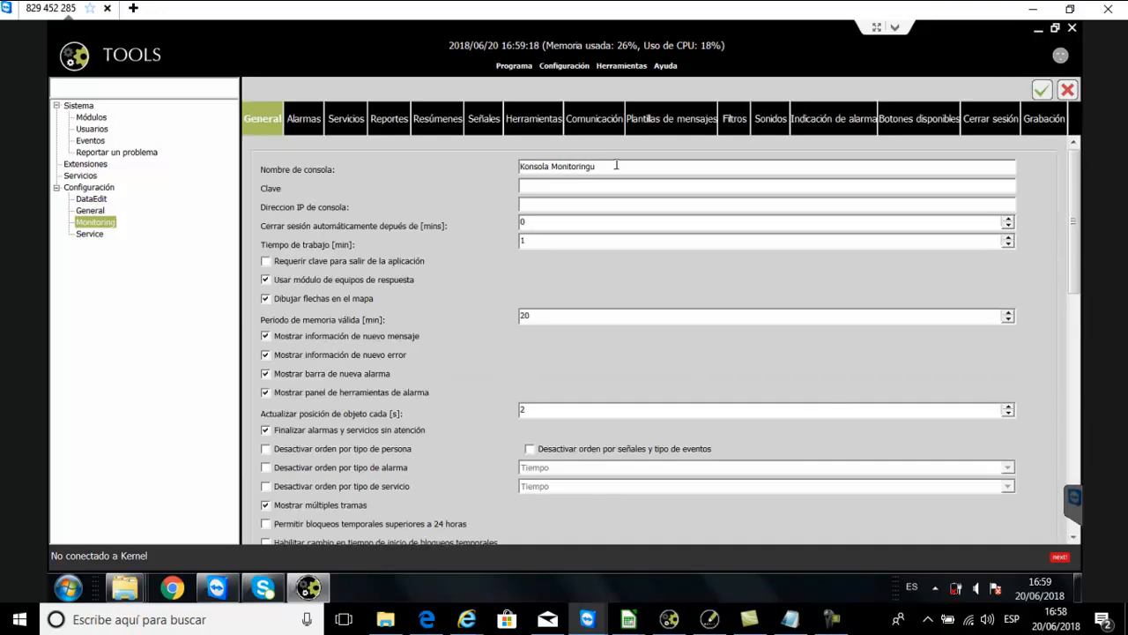
pyautogui.hotkey('ctrl', 'a')
pyautogui.write('Monitr')
pyautogui.press('BackSpace')
pyautogui.write('e')
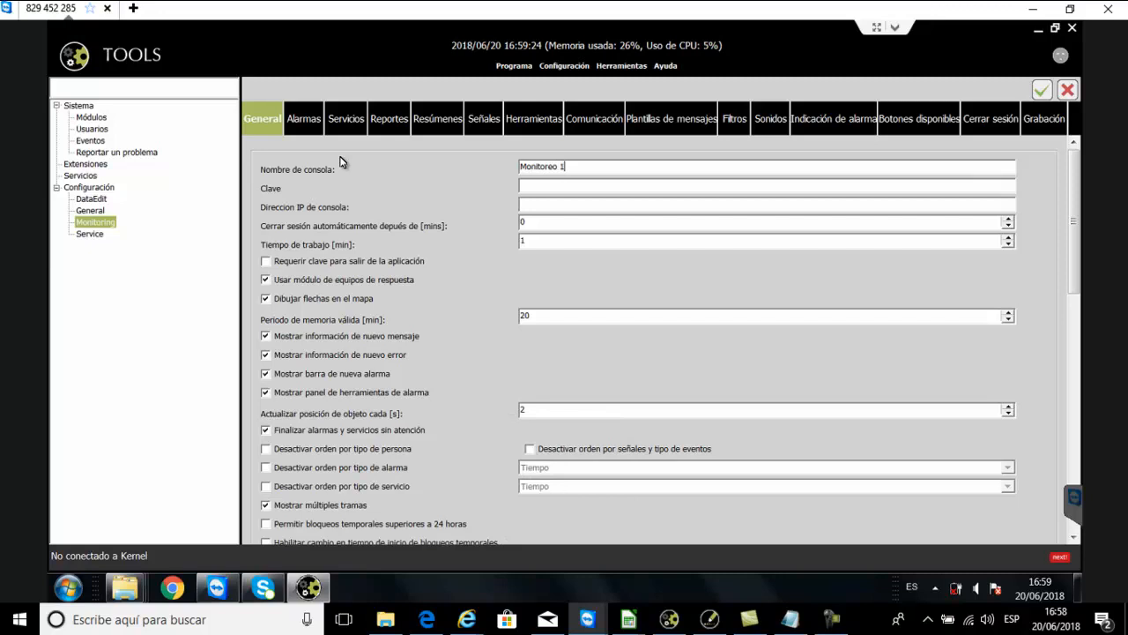
# Step: Enable Ficha eventos, Ficha estado gráfico and Ficha de notas among the Monitoring console's enabled tabs
pyautogui.moveTo(1071, 216); pyautogui.dragTo(1079, 413)
pyautogui.click(291, 272)
pyautogui.click(681, 271)
pyautogui.click(676, 326)
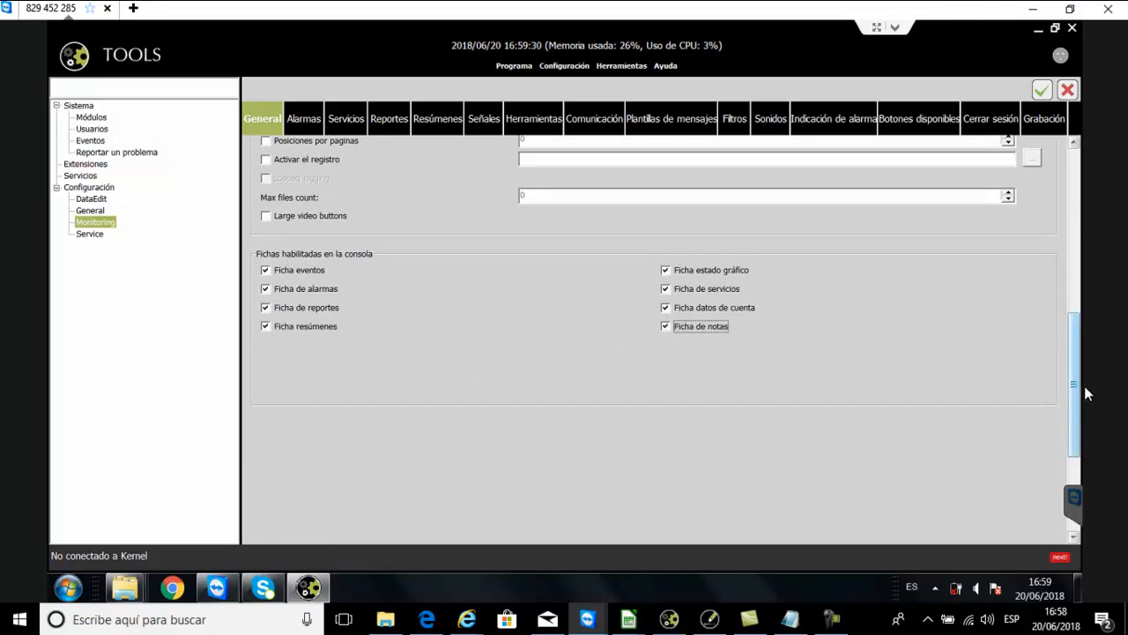
# Step: In the Monitoring signal settings (Señales), enable "Señales en orden ascendente"
pyautogui.moveTo(1075, 385); pyautogui.dragTo(1068, 212)
pyautogui.click(498, 119)
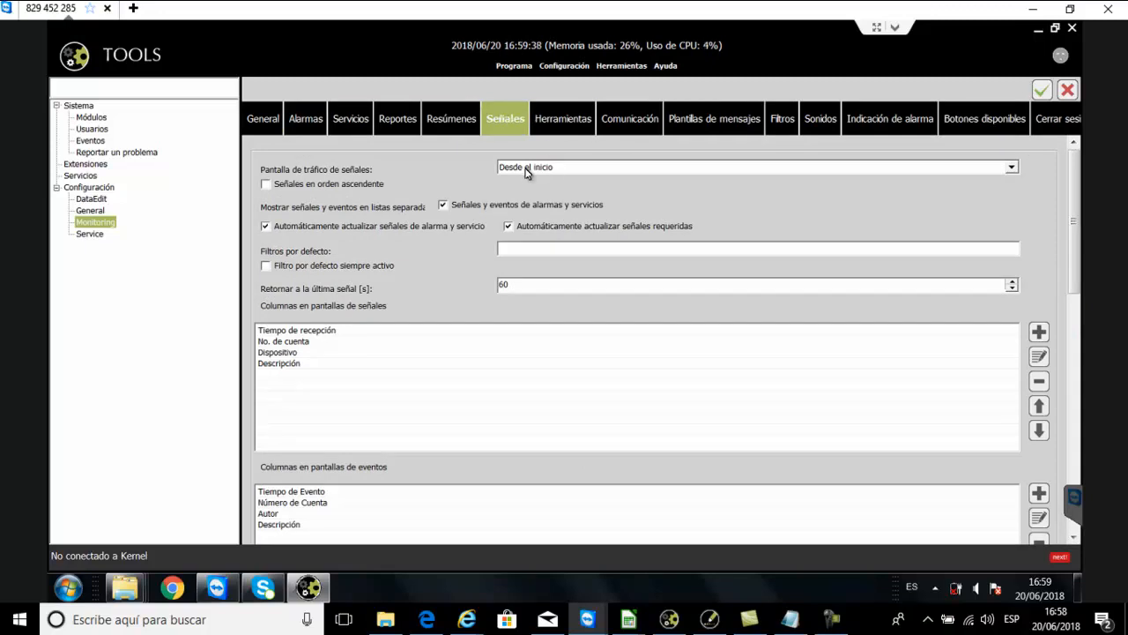
pyautogui.click(287, 187)
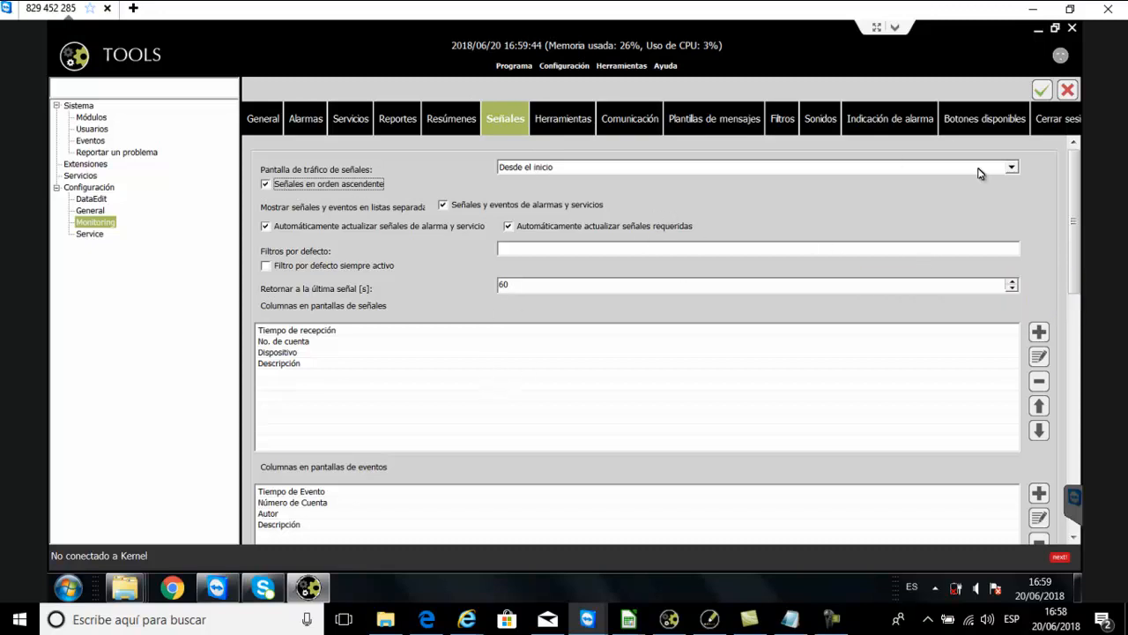
# Step: Examine which columns can be added to the signal screens, and leave the column list as it is
pyautogui.moveTo(1077, 229); pyautogui.dragTo(1082, 254)
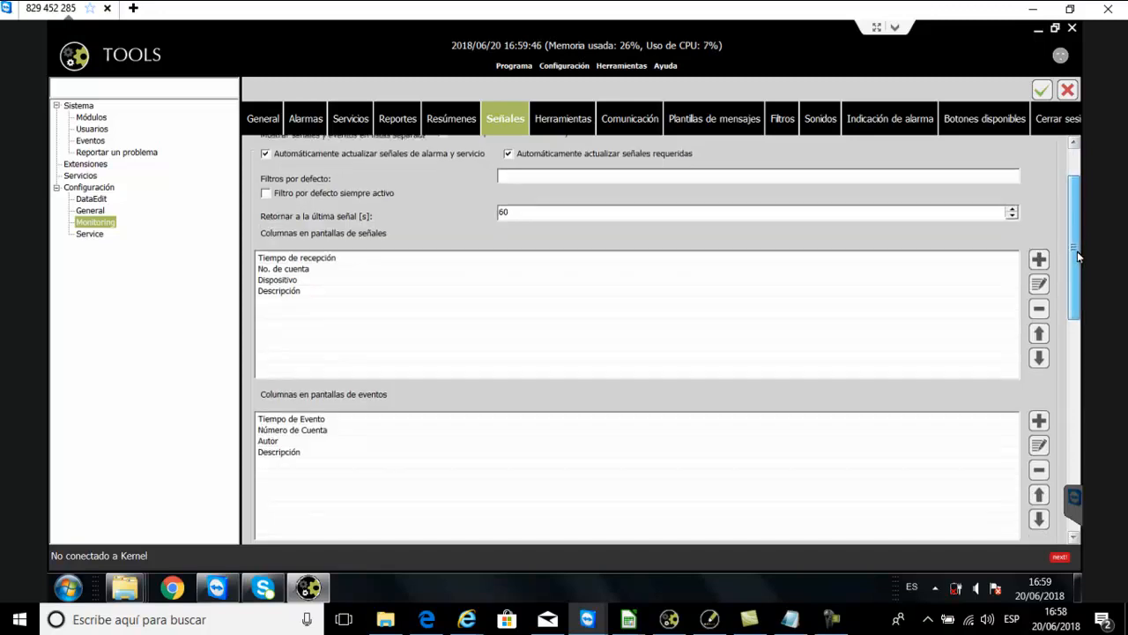
pyautogui.click(291, 256)
pyautogui.click(284, 290)
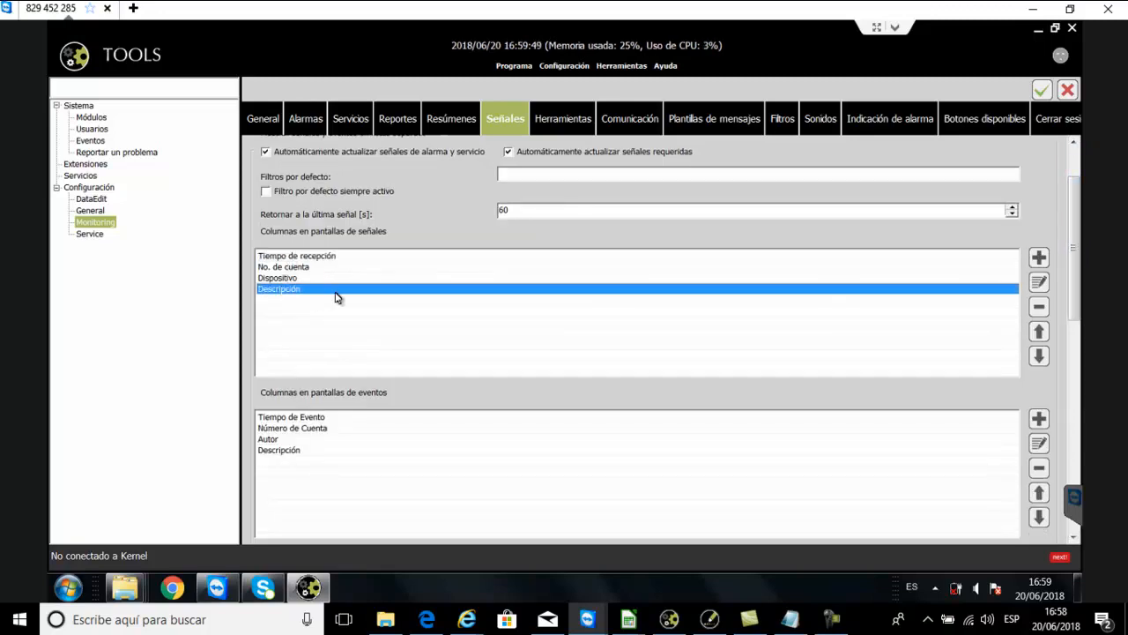
pyautogui.click(1040, 257)
pyautogui.click(588, 284)
pyautogui.click(698, 243)
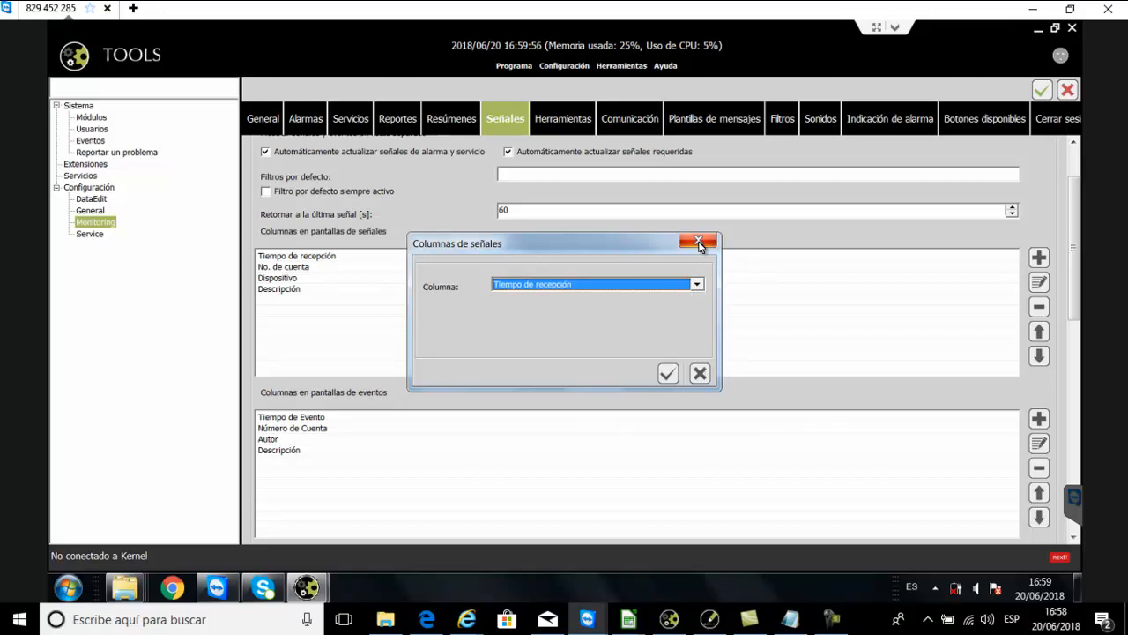
pyautogui.click(698, 243)
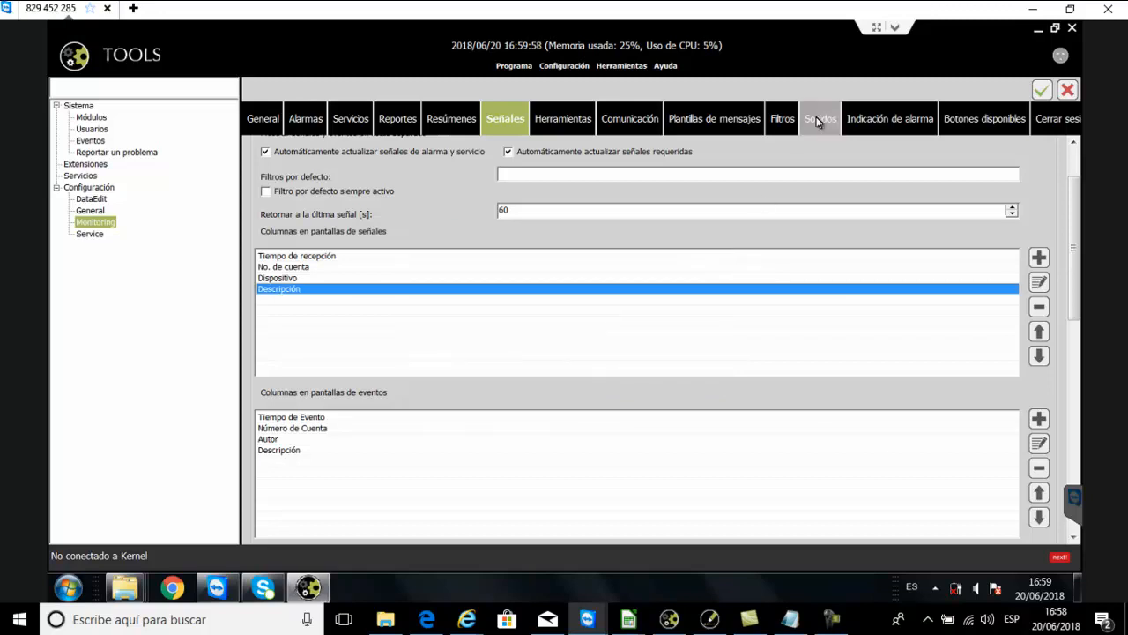
pyautogui.click(817, 122)
pyautogui.moveTo(1075, 265); pyautogui.dragTo(1073, 171)
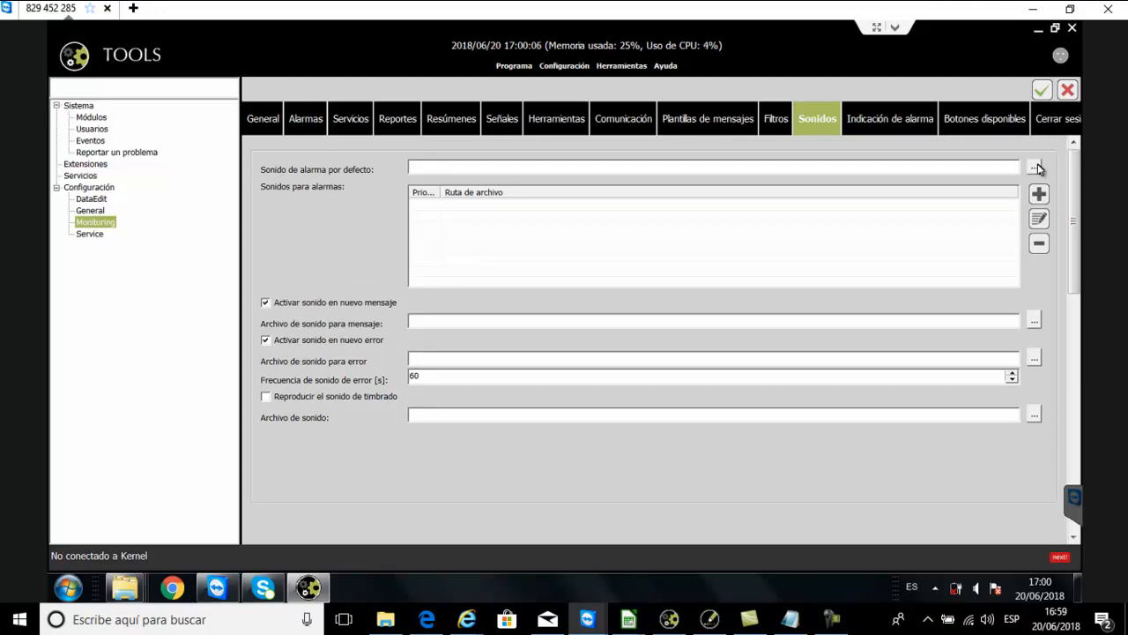
pyautogui.click(1037, 169)
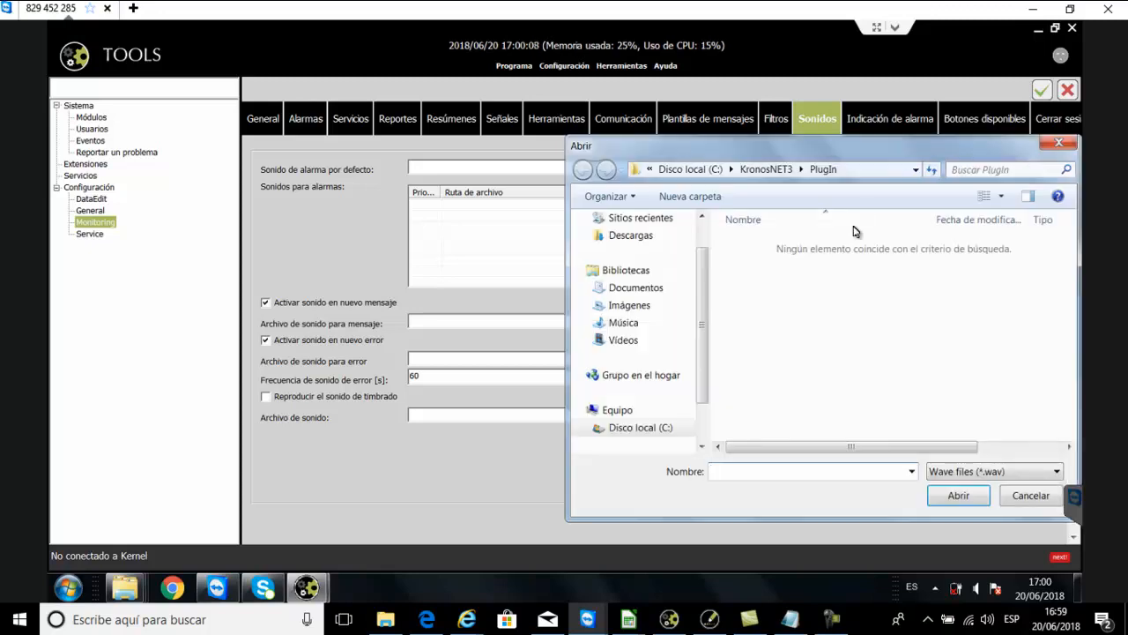
pyautogui.click(648, 428)
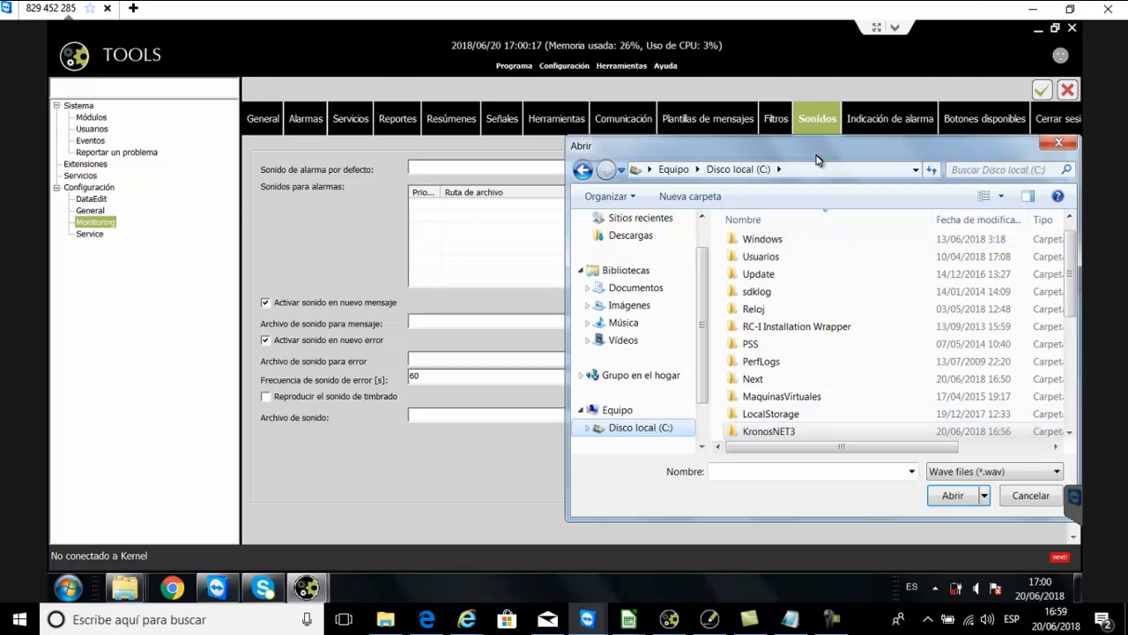
pyautogui.moveTo(741, 141); pyautogui.dragTo(600, 114)
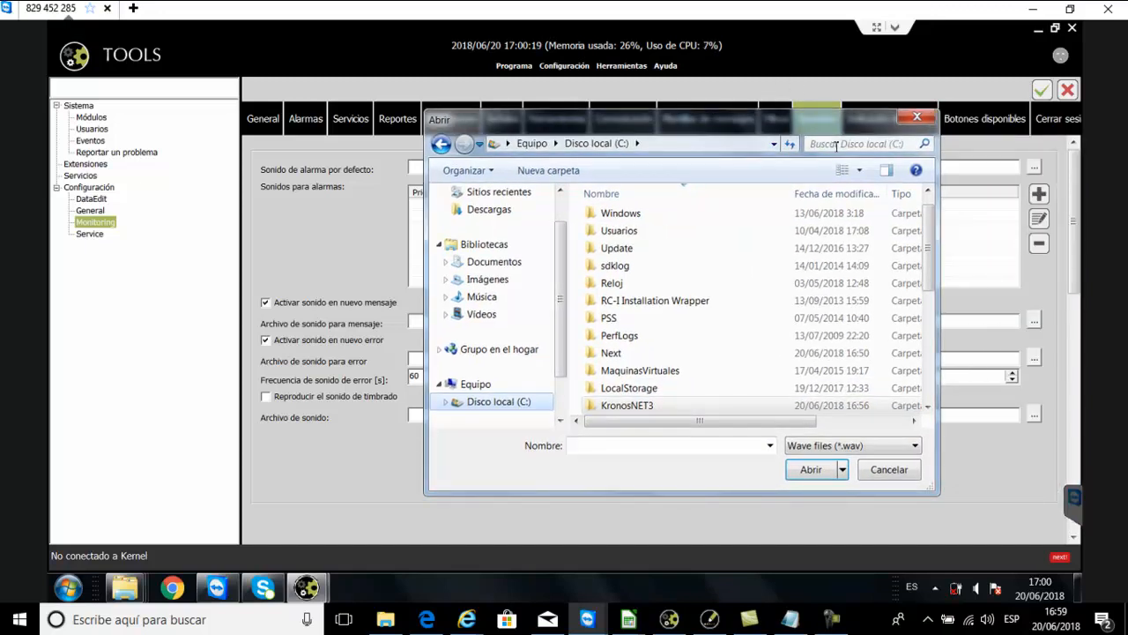
pyautogui.click(823, 451)
pyautogui.click(823, 450)
pyautogui.click(921, 117)
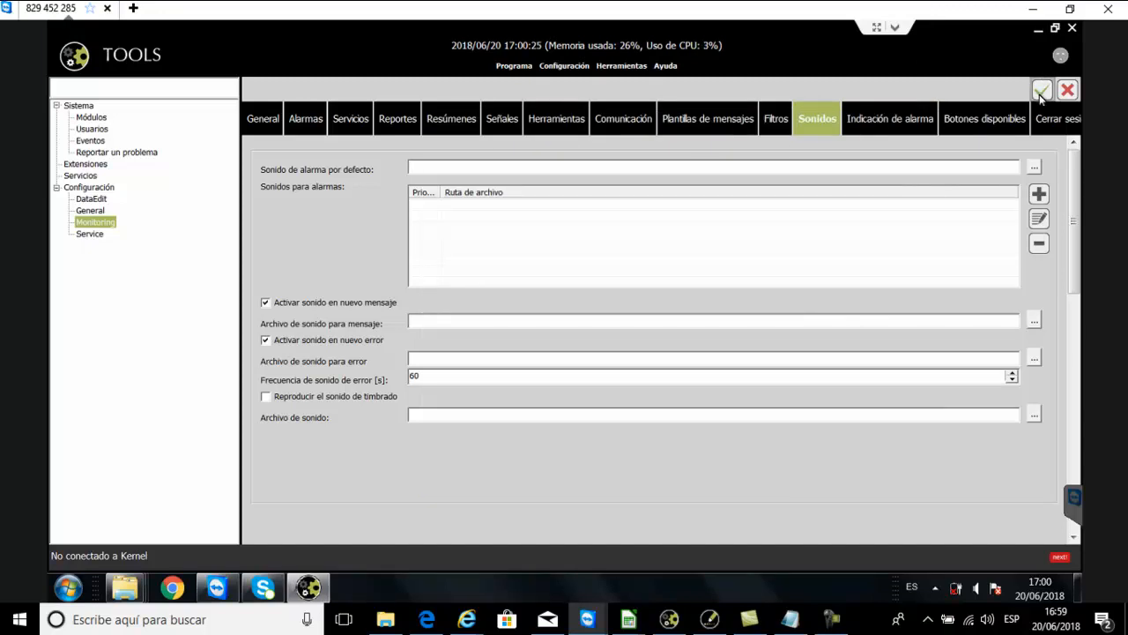
# Step: In the Service configuration, set the console name to "Servicio 1" and save the settings
pyautogui.click(90, 238)
pyautogui.moveTo(576, 167); pyautogui.dragTo(483, 162)
pyautogui.press('capslock')
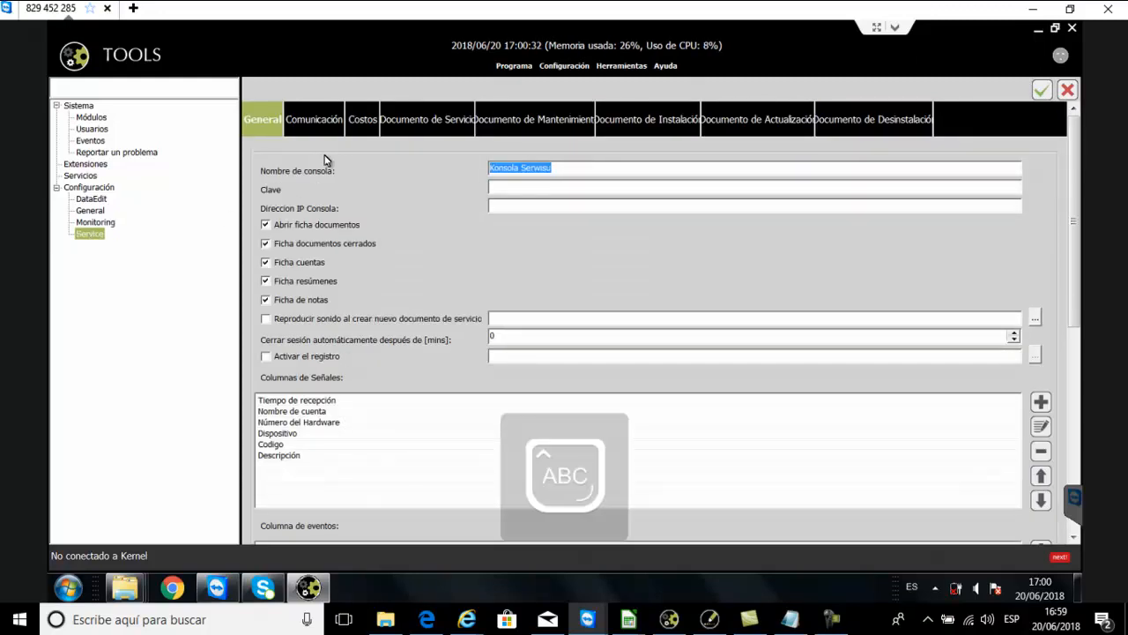
pyautogui.press('capslock')
pyautogui.write('Servicio 1')
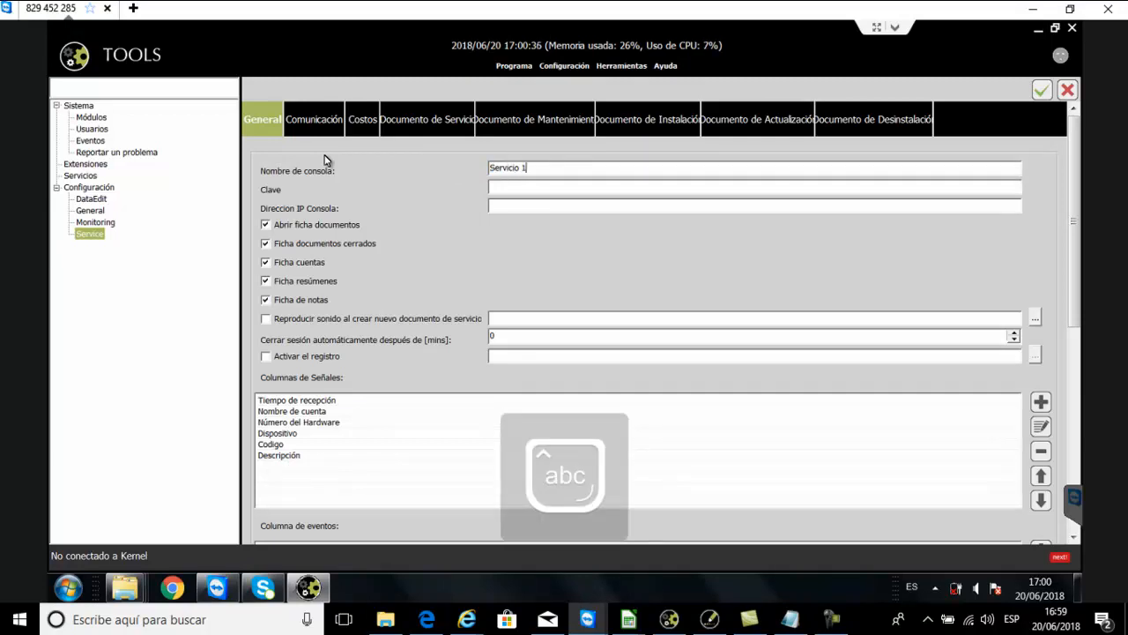
pyautogui.click(1042, 92)
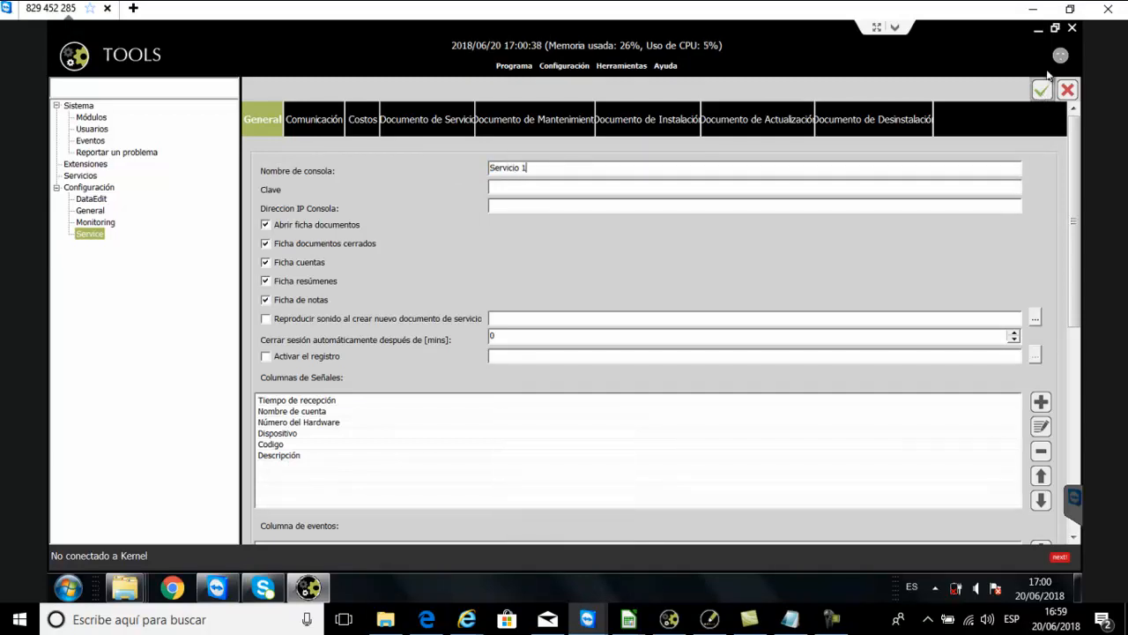
# Step: Close Tools and run it again from the KronosNET3 folder
pyautogui.click(1075, 31)
pyautogui.click(580, 357)
pyautogui.doubleClick(415, 266)
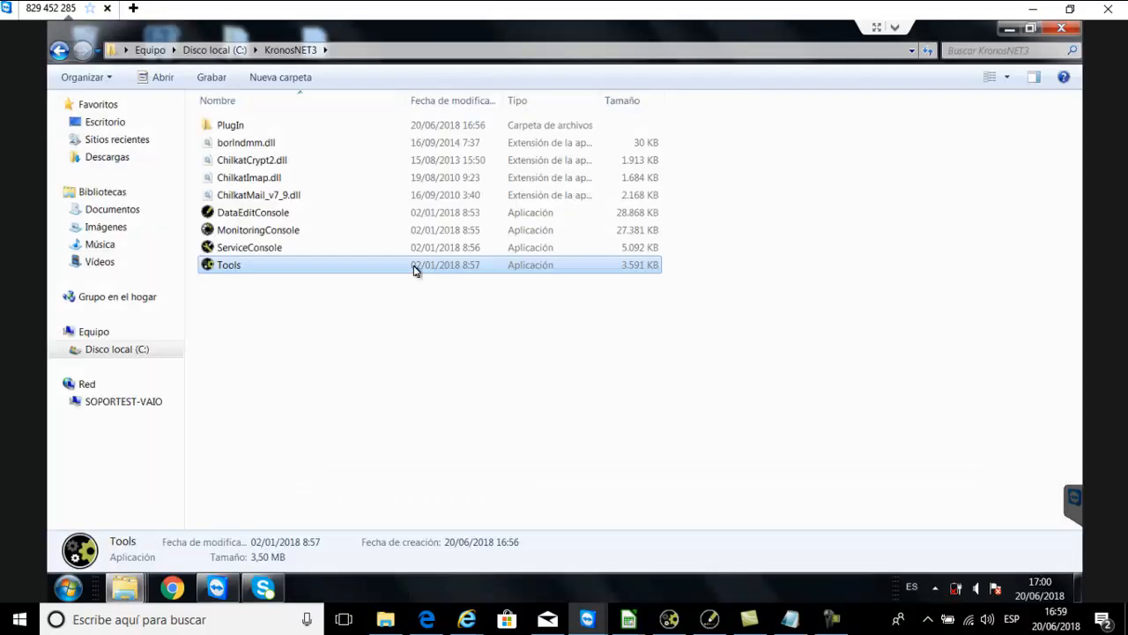
pyautogui.click(467, 270)
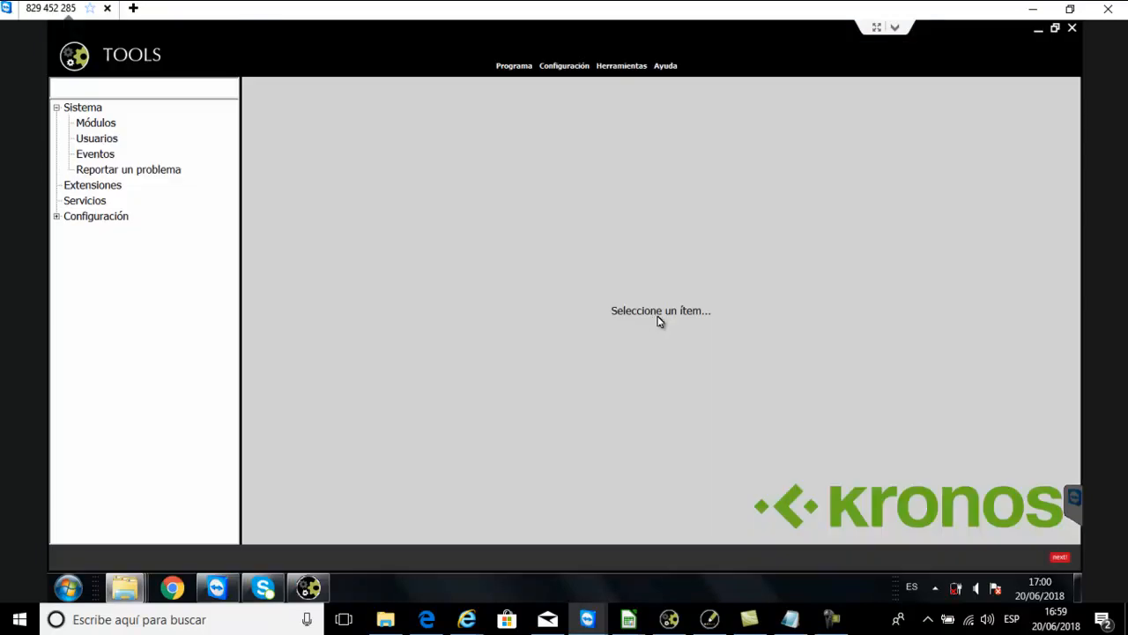
# Step: Test the connection to the kernel on port 1007, and close the connection test
pyautogui.click(622, 67)
pyautogui.click(631, 82)
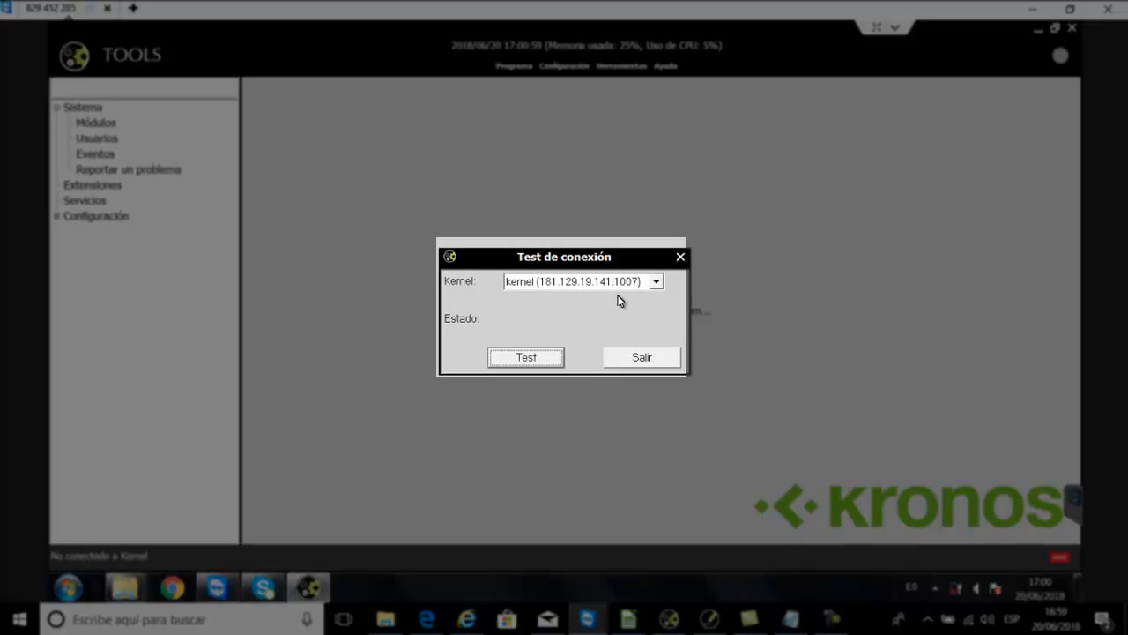
pyautogui.click(508, 359)
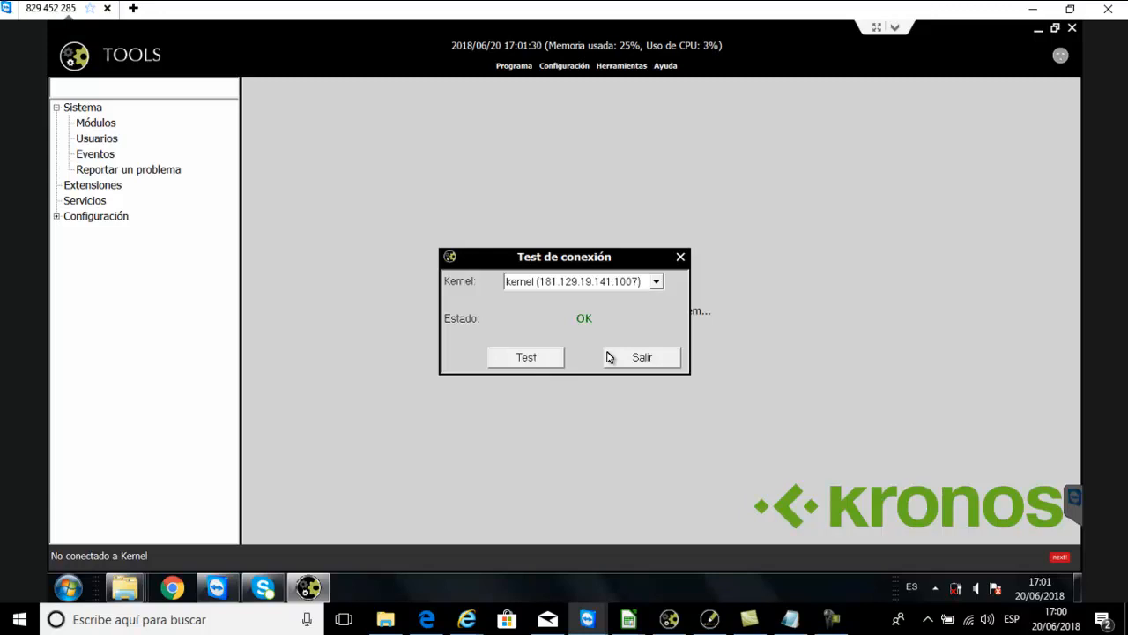
pyautogui.click(640, 357)
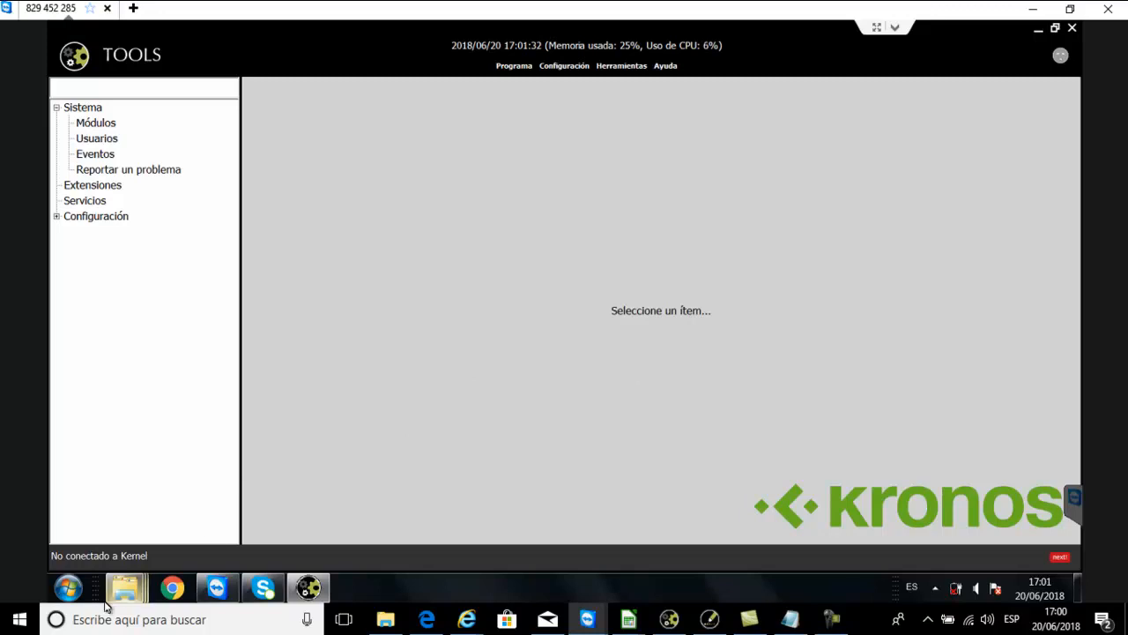
# Step: Switch to the KronosNET3 folder in the file explorer and run DataEditConsole
pyautogui.moveTo(126, 587)
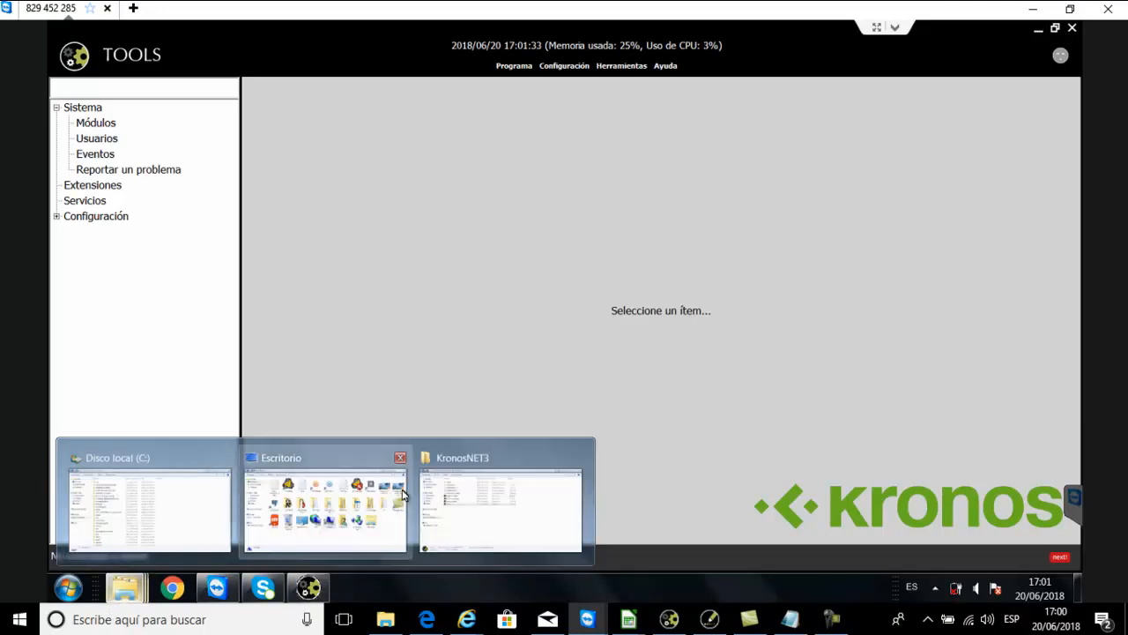
pyautogui.click(536, 496)
pyautogui.click(244, 231)
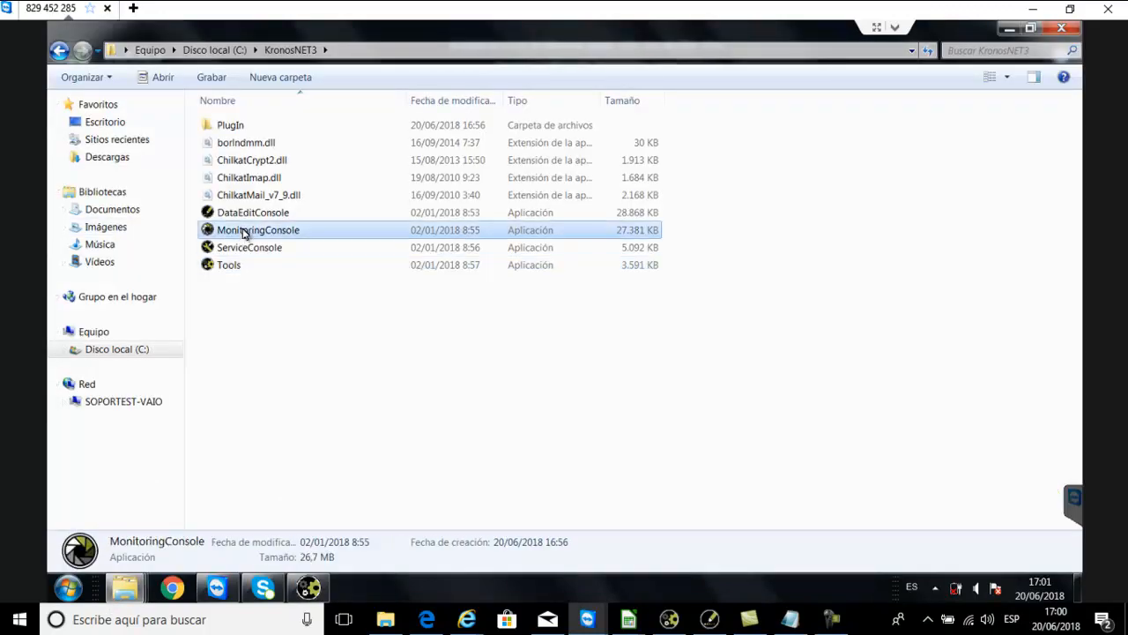
pyautogui.doubleClick(249, 215)
pyautogui.rightClick(245, 214)
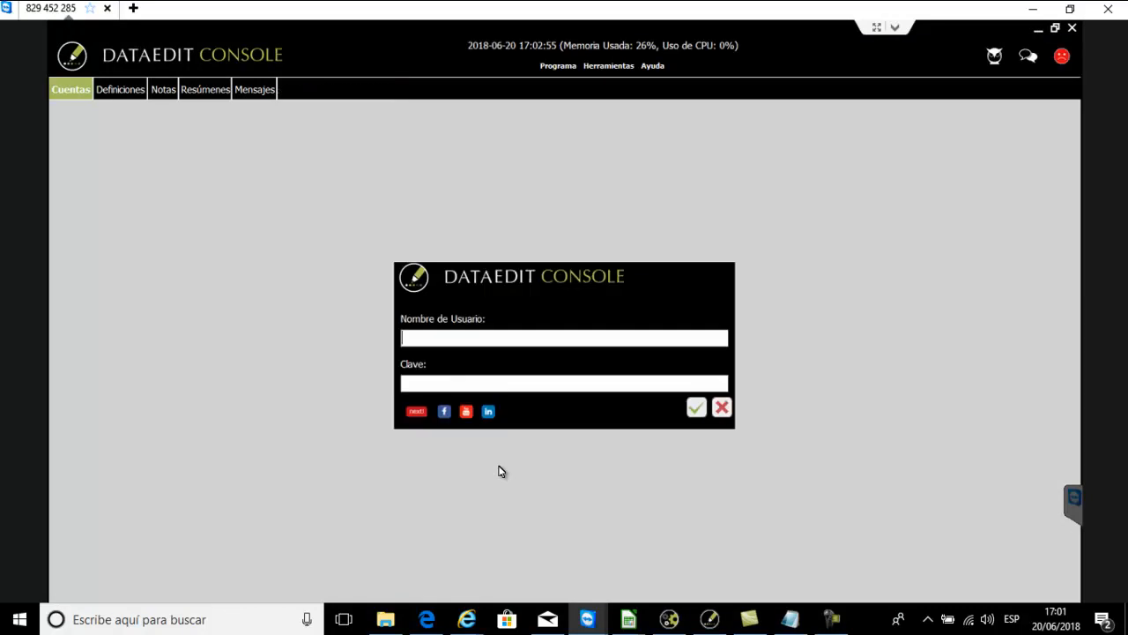
# Step: Log in to the DataEdit console with the user name "next" and the account password
pyautogui.write('next')
pyautogui.press('Tab')
pyautogui.write('****')
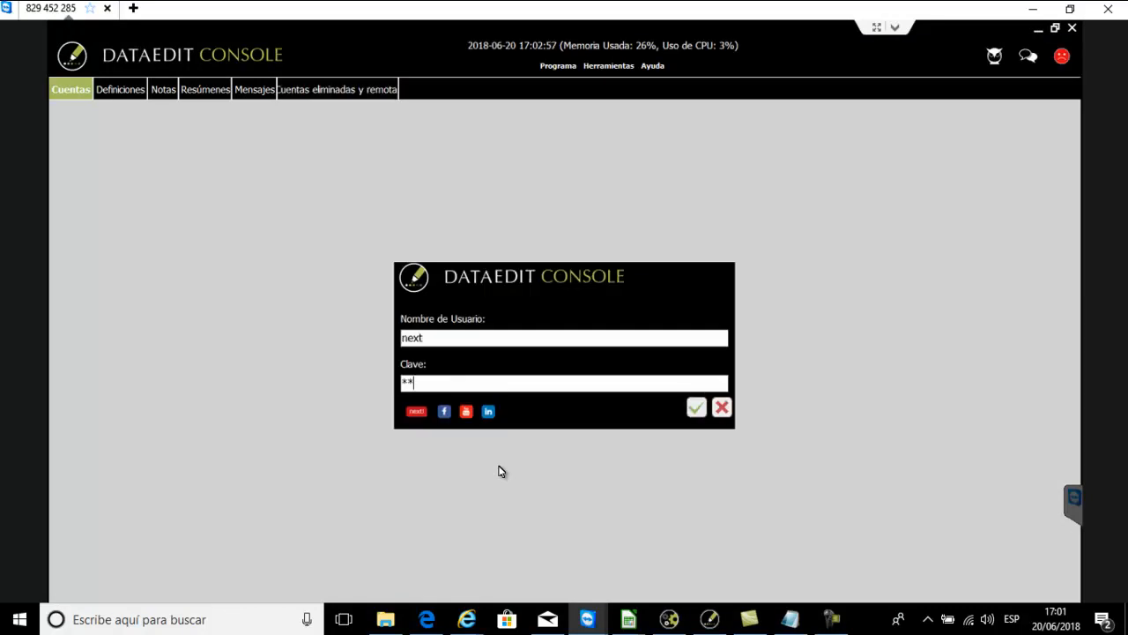
pyautogui.press('Return')
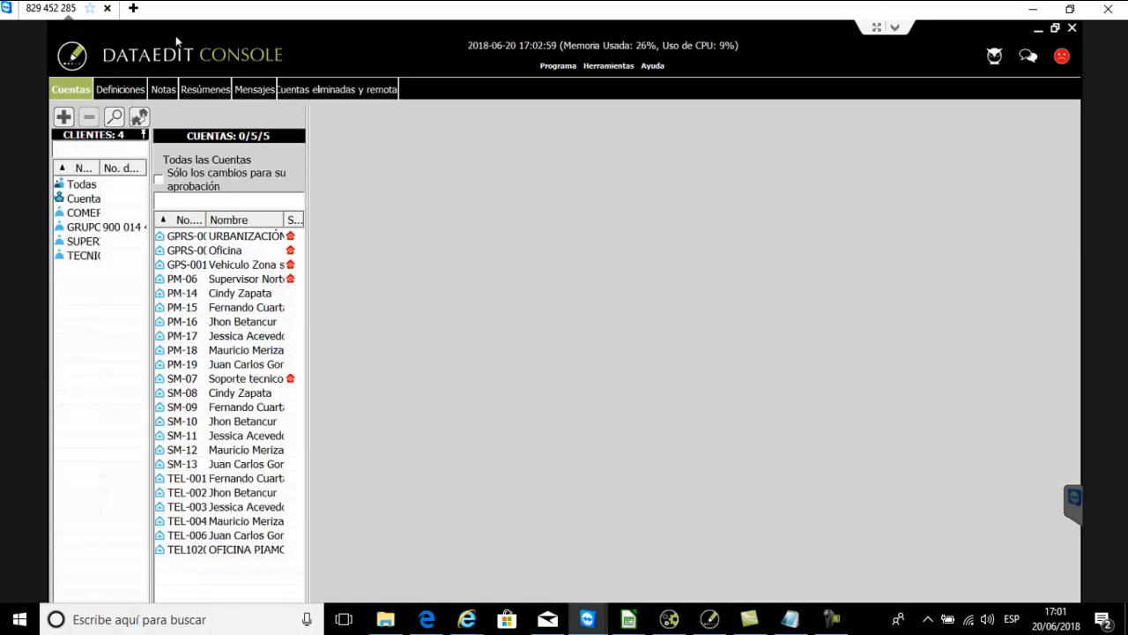